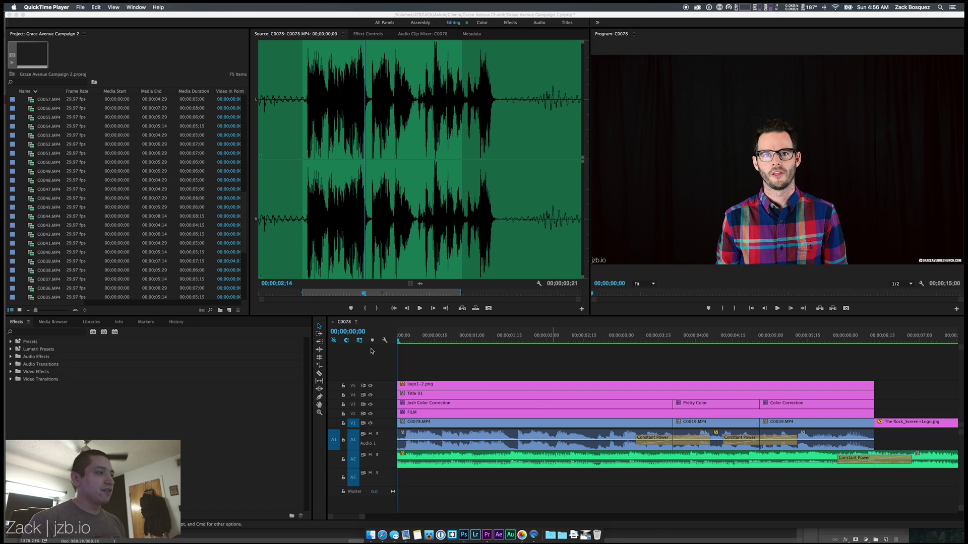
# Step: Play the C0078 sequence from the beginning to hear its audio, and return the playhead to the start
pyautogui.press('XF86AudioRaiseVolume')
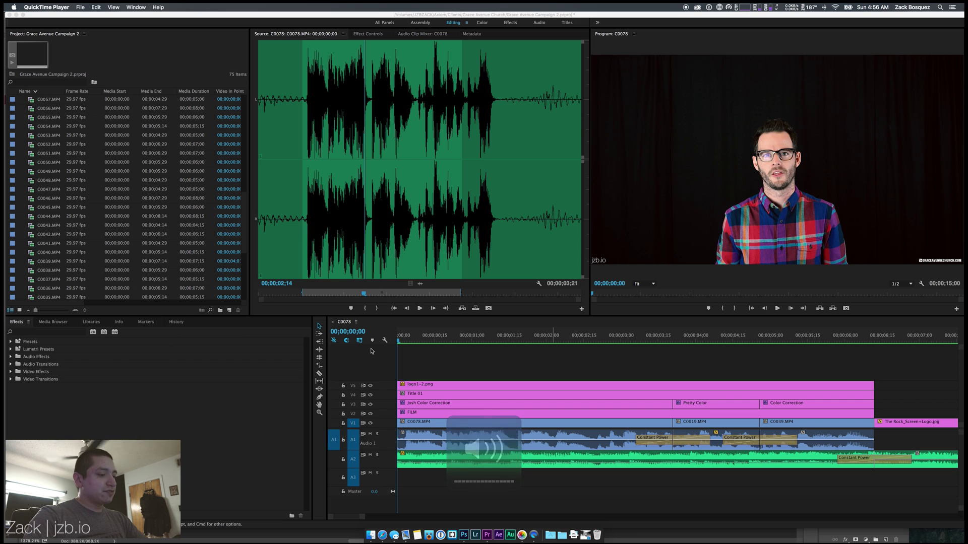
pyautogui.press('XF86AudioLowerVolume')
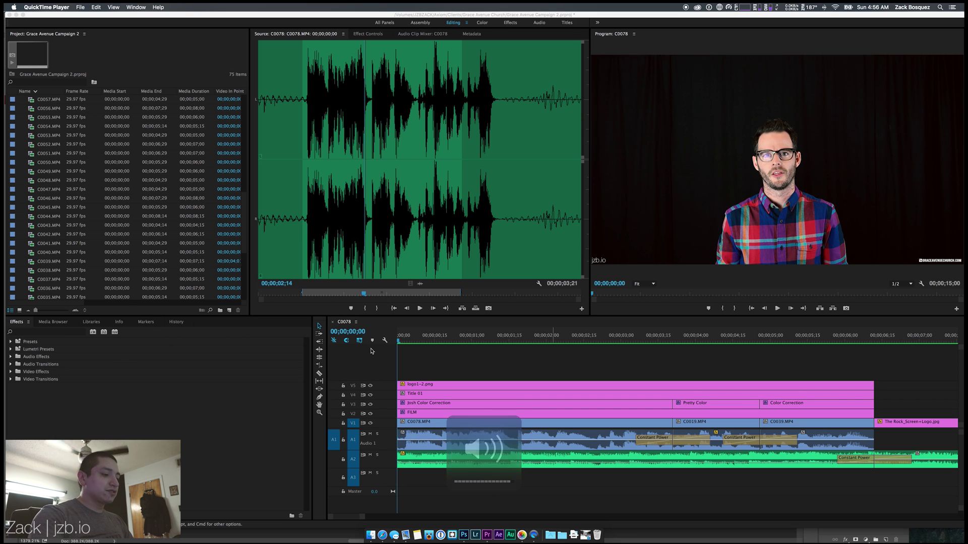
pyautogui.click(394, 359)
pyautogui.press('space')
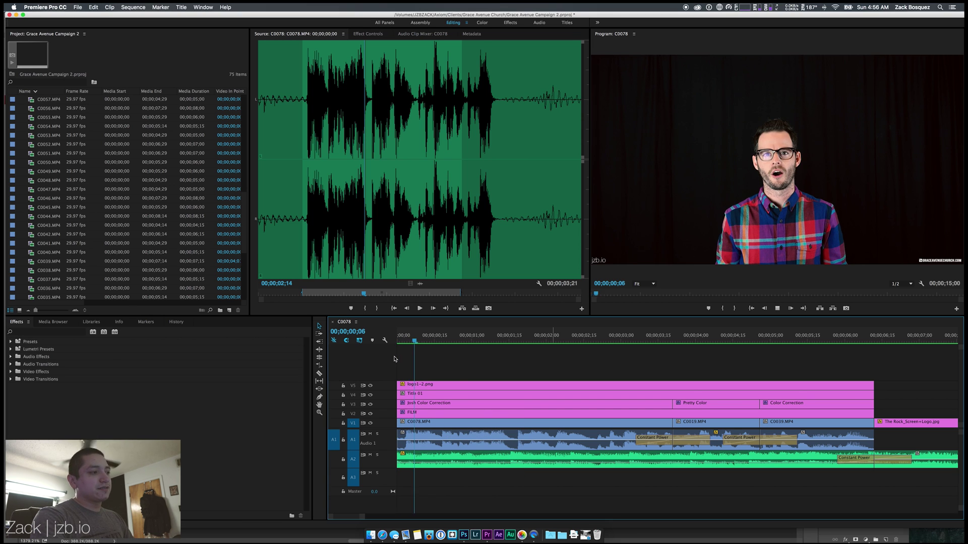
pyautogui.press('XF86AudioLowerVolume')
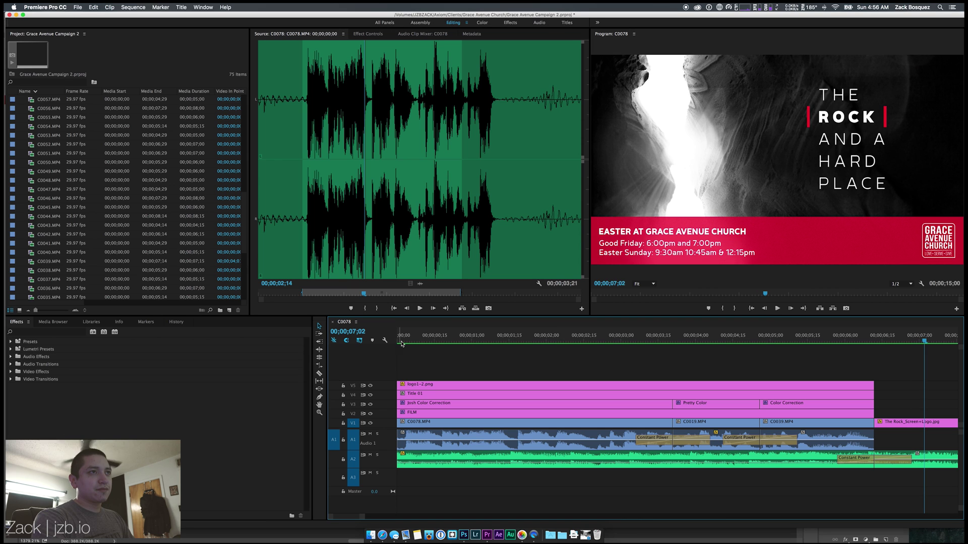
pyautogui.click(400, 337)
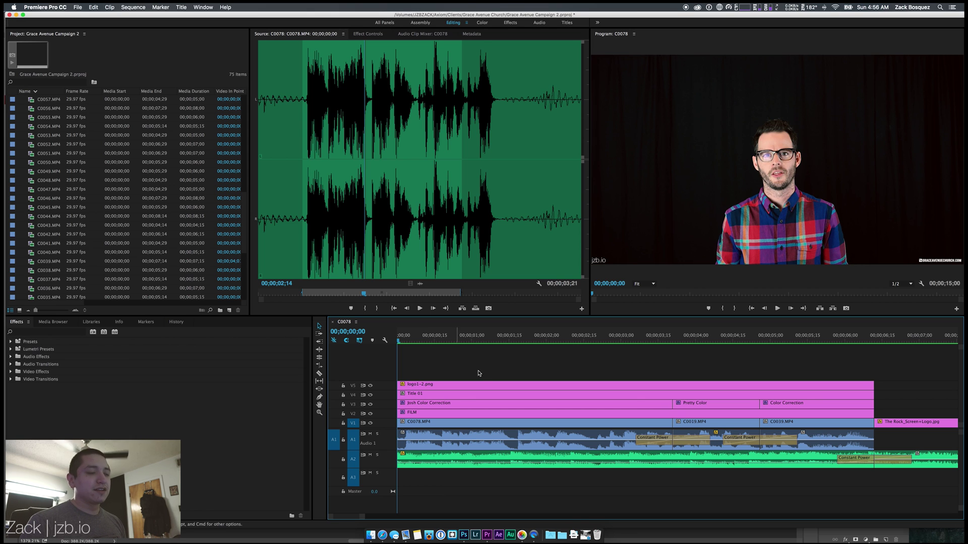
# Step: Open the audio of the C0019.MP4 clip on track A1 for editing in Adobe Audition
pyautogui.scroll(5, 468, 396)
pyautogui.hscroll(4, 467, 395)
pyautogui.hscroll(6, 466, 395)
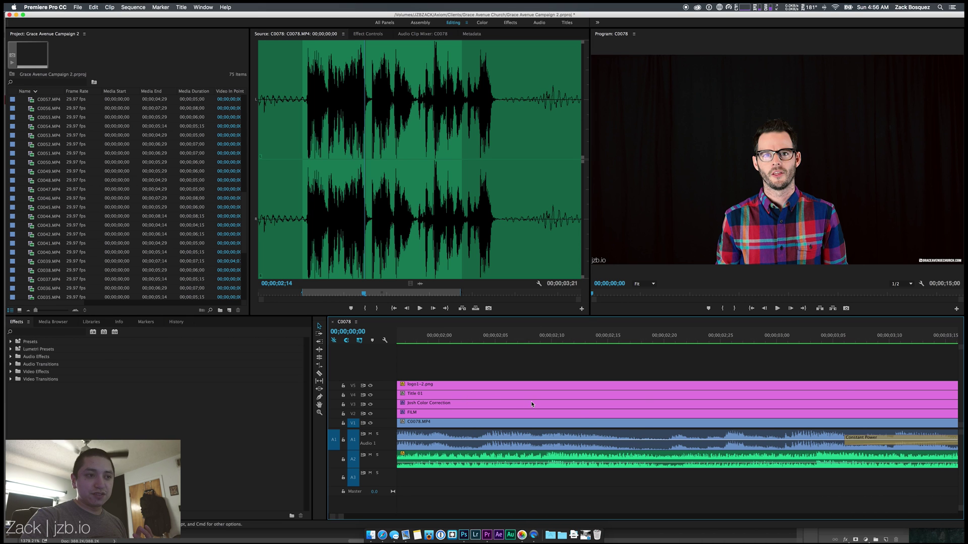
pyautogui.hscroll(6, 553, 407)
pyautogui.hscroll(2, 554, 406)
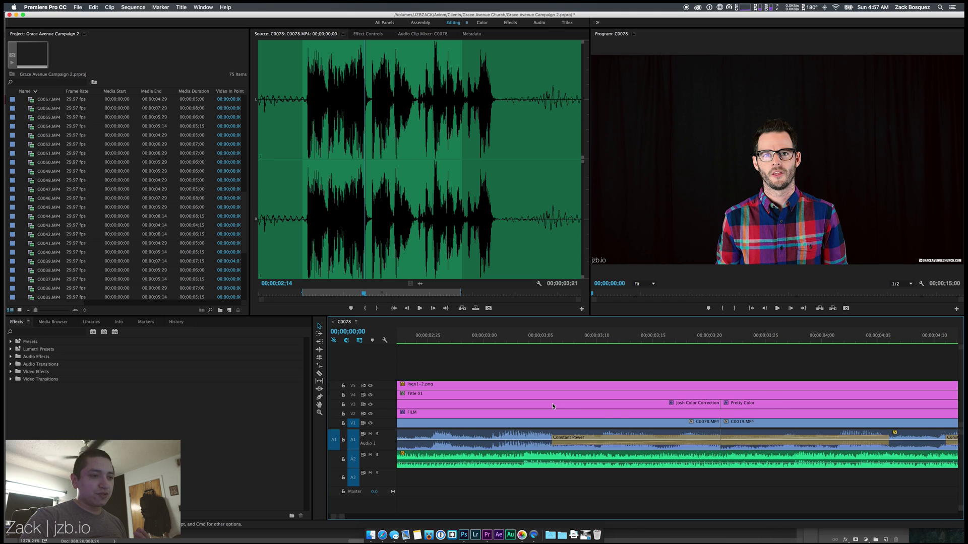
pyautogui.click(757, 433)
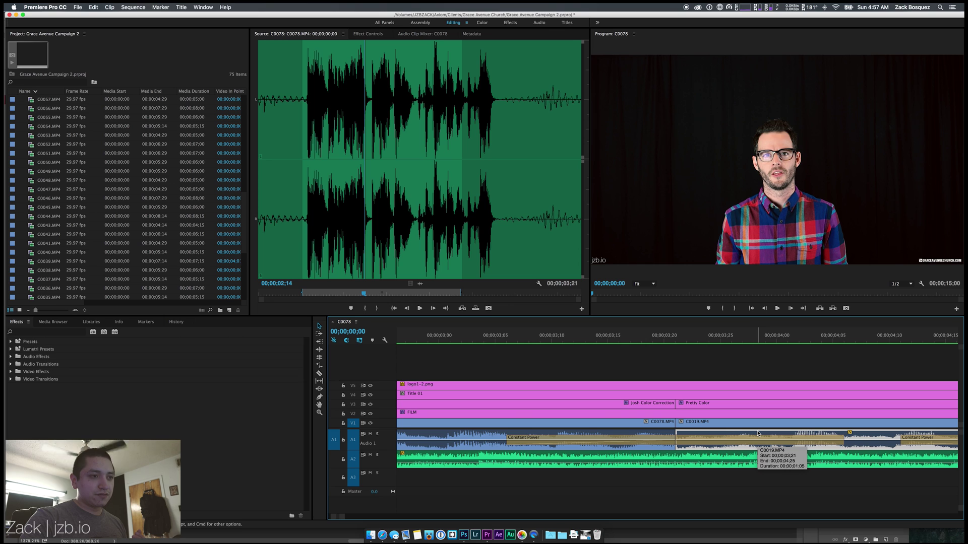
pyautogui.press('-')
pyautogui.press('-')
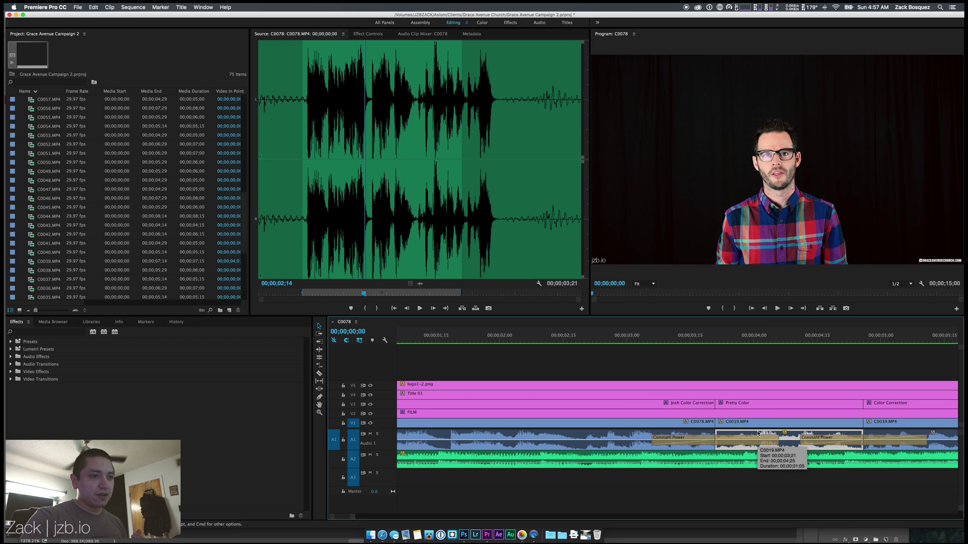
pyautogui.hscroll(3, 756, 434)
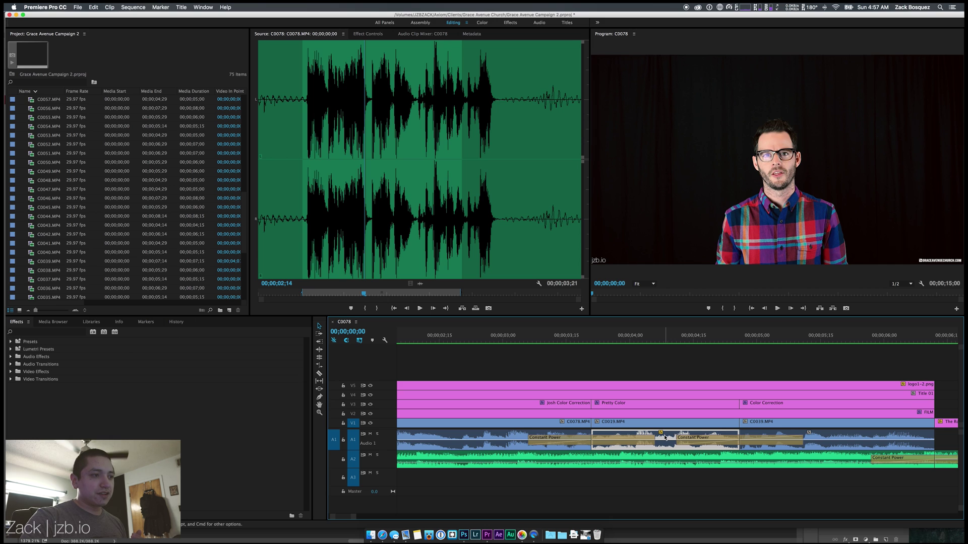
pyautogui.rightClick(664, 438)
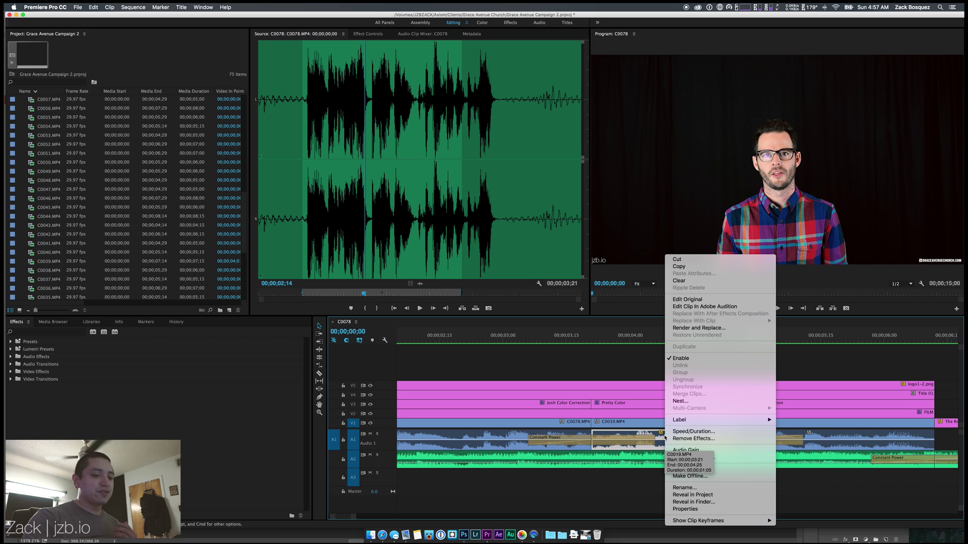
pyautogui.click(694, 308)
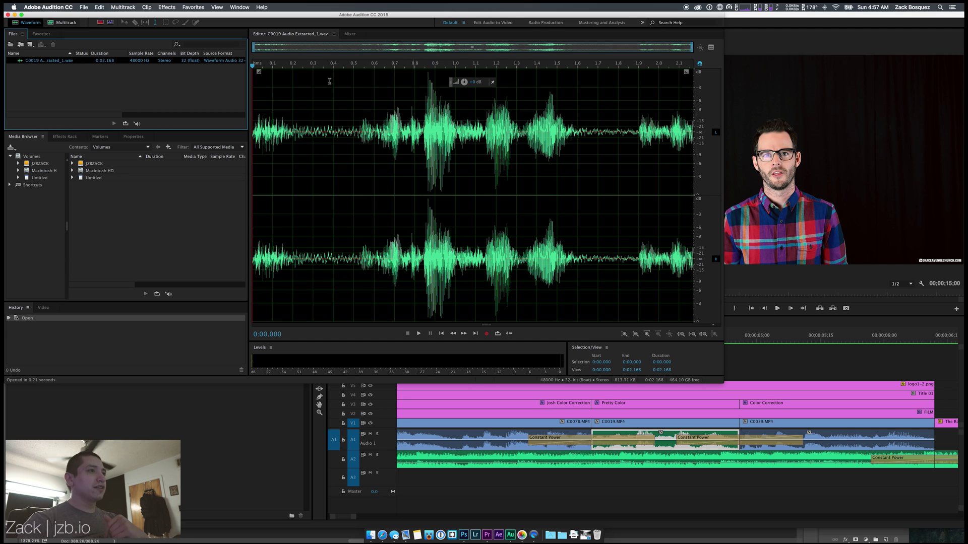
# Step: Play the extracted C0019 audio from the start to listen for background noise
pyautogui.click(258, 63)
pyautogui.click(252, 63)
pyautogui.press('space')
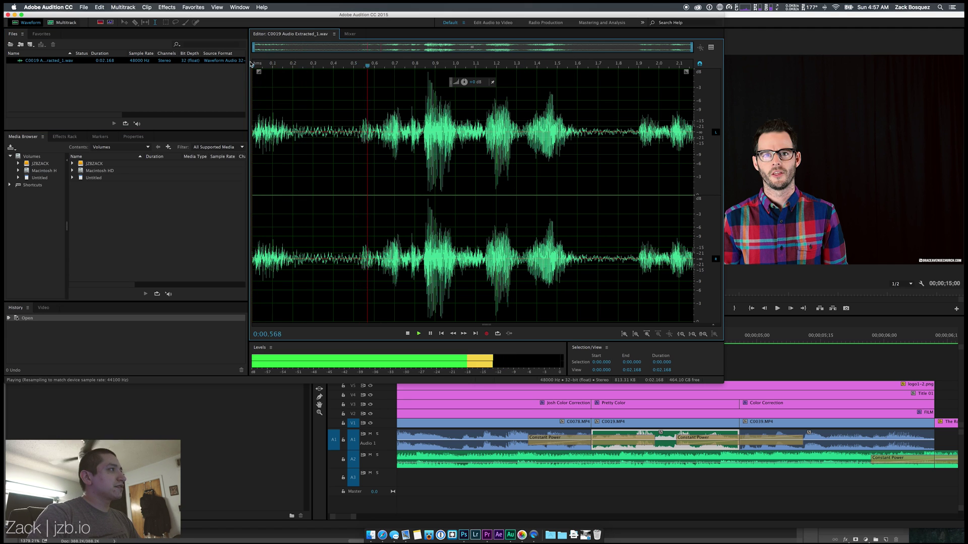
pyautogui.press('space')
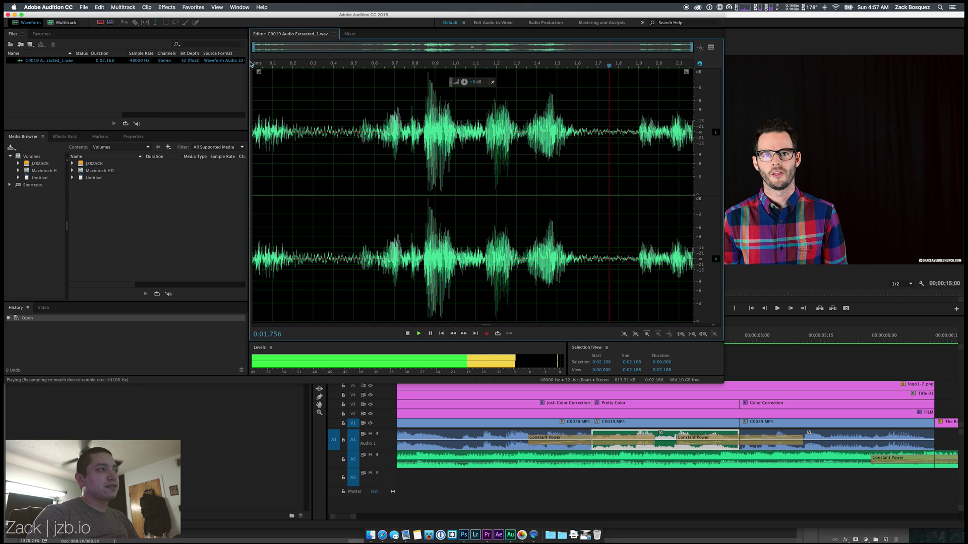
pyautogui.press('space')
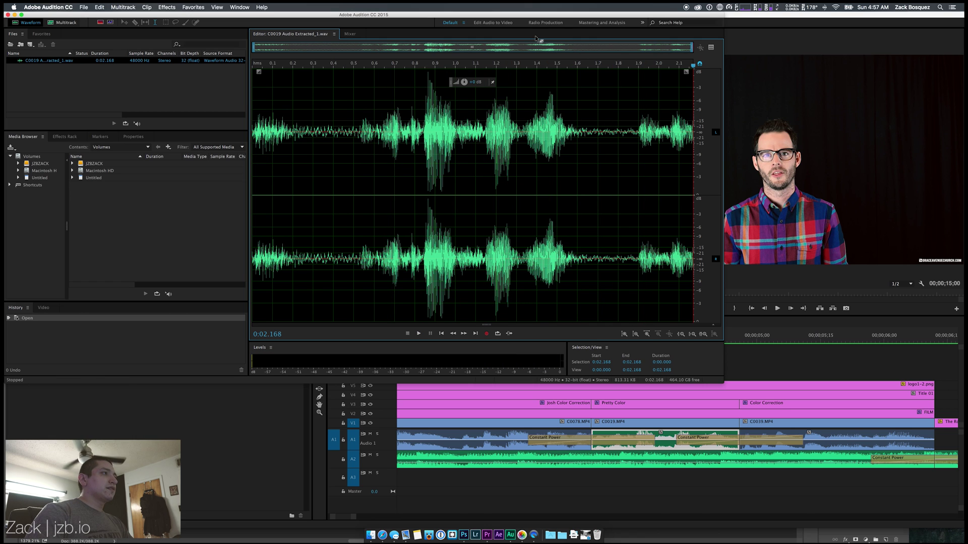
# Step: Scrub and replay parts of the C0019 waveform to locate a quiet stretch containing only background noise
pyautogui.click(294, 66)
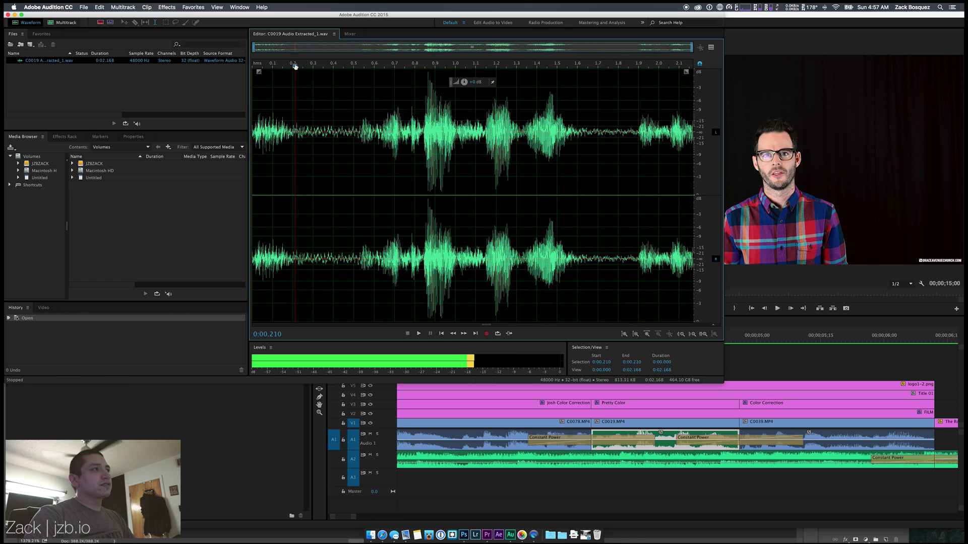
pyautogui.click(356, 64)
pyautogui.click(299, 64)
pyautogui.click(291, 64)
pyautogui.press('space')
pyautogui.press('space')
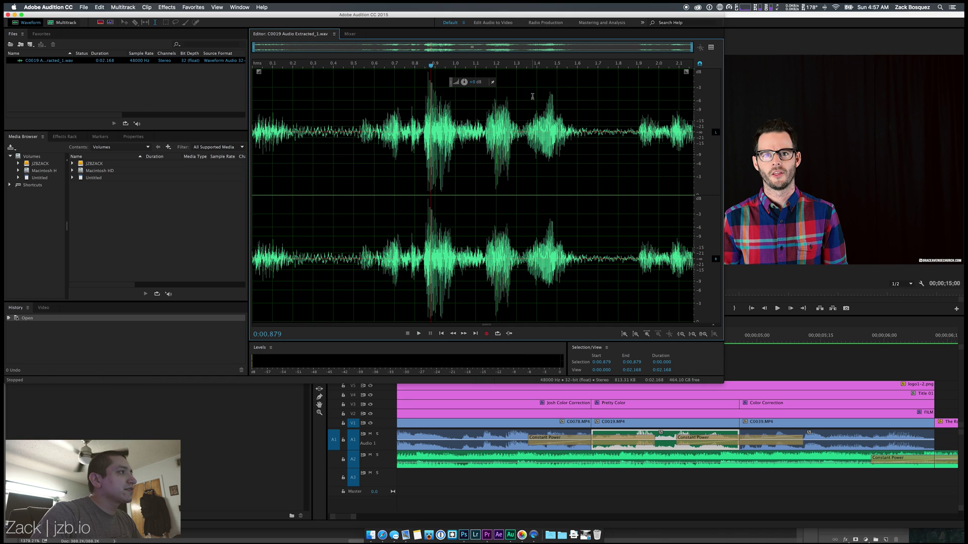
pyautogui.moveTo(571, 71); pyautogui.dragTo(570, 70)
pyautogui.press('space')
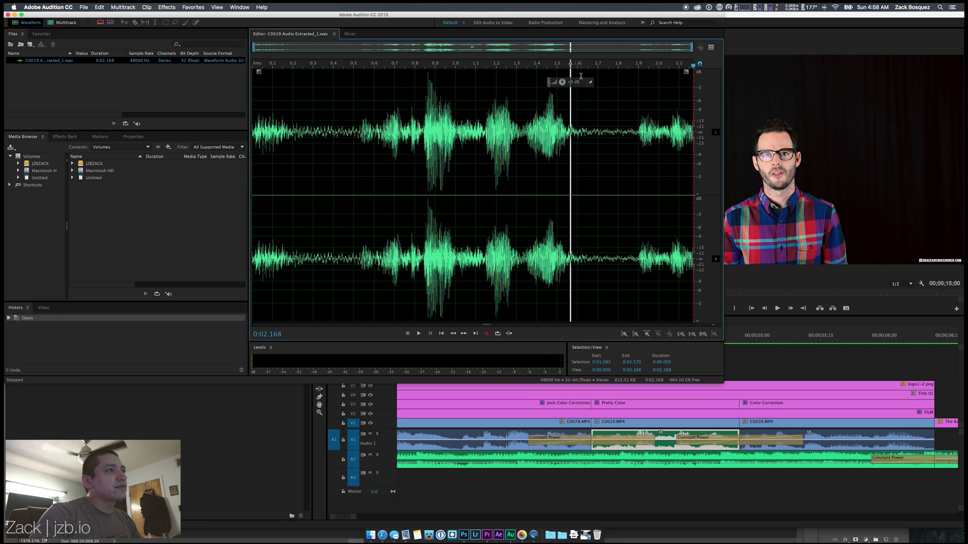
pyautogui.click(581, 69)
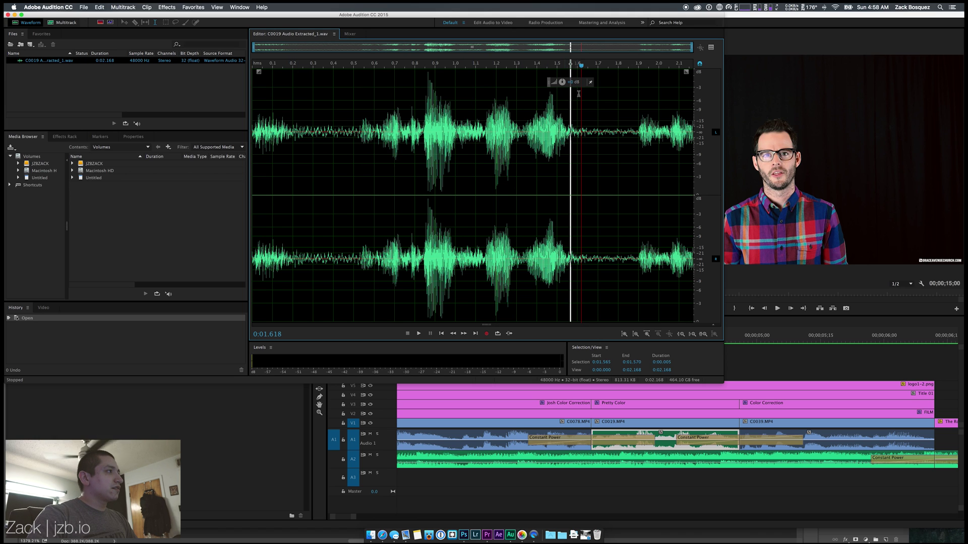
pyautogui.moveTo(581, 65)
pyautogui.mouseDown()
pyautogui.moveTo(571, 68)
pyautogui.moveTo(593, 68)
pyautogui.moveTo(580, 69)
pyautogui.mouseUp()
pyautogui.moveTo(580, 69); pyautogui.dragTo(581, 69)
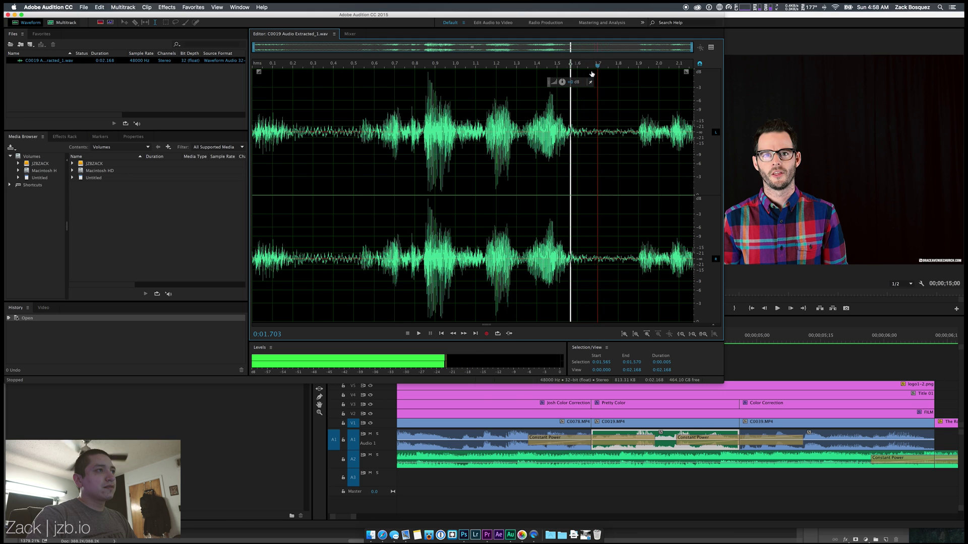
pyautogui.moveTo(581, 74)
pyautogui.mouseDown()
pyautogui.moveTo(623, 76)
pyautogui.moveTo(577, 78)
pyautogui.moveTo(616, 78)
pyautogui.moveTo(578, 78)
pyautogui.moveTo(591, 71)
pyautogui.moveTo(583, 70)
pyautogui.mouseUp()
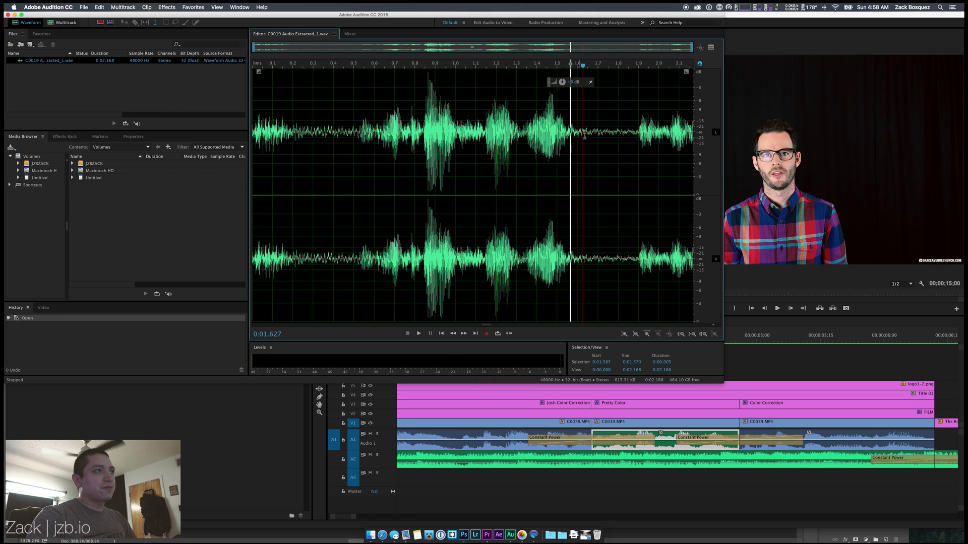
# Step: Select the quiet stretch from 0:01.600 to 0:01.900 and capture it as the noise print
pyautogui.click(577, 129)
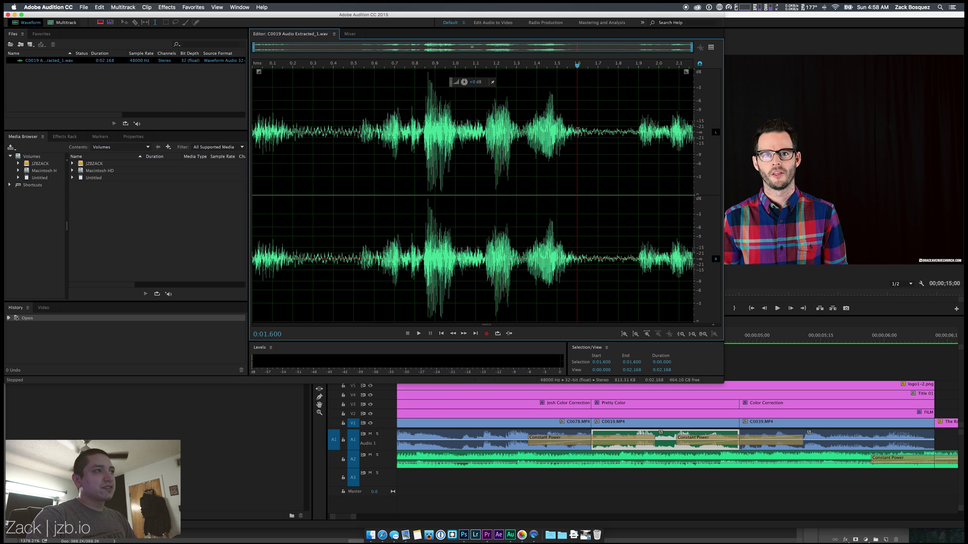
pyautogui.moveTo(577, 129); pyautogui.dragTo(638, 136)
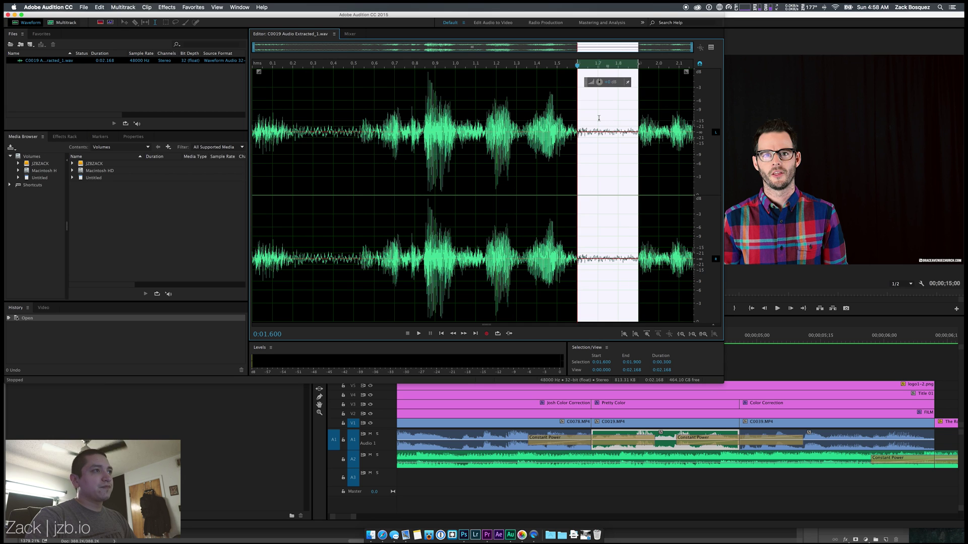
pyautogui.click(166, 7)
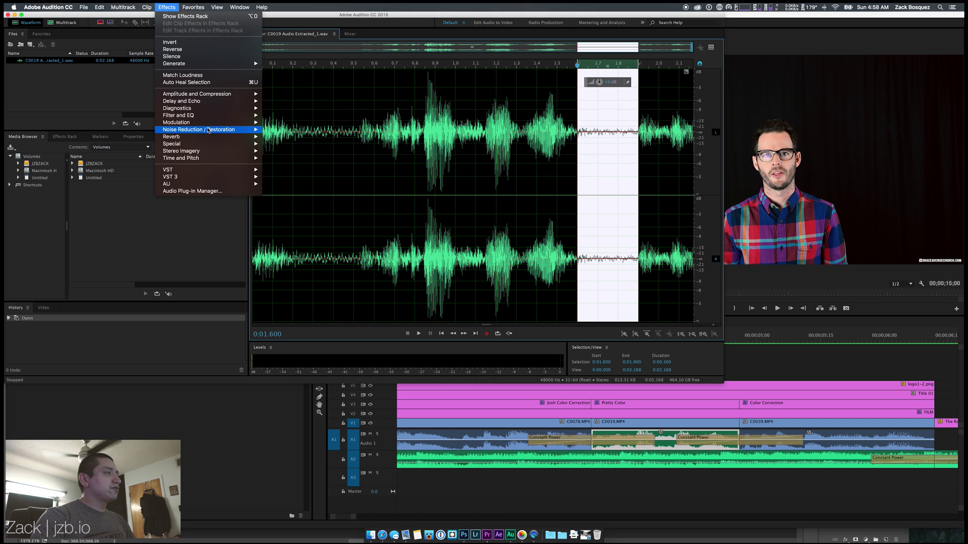
pyautogui.moveTo(206, 132)
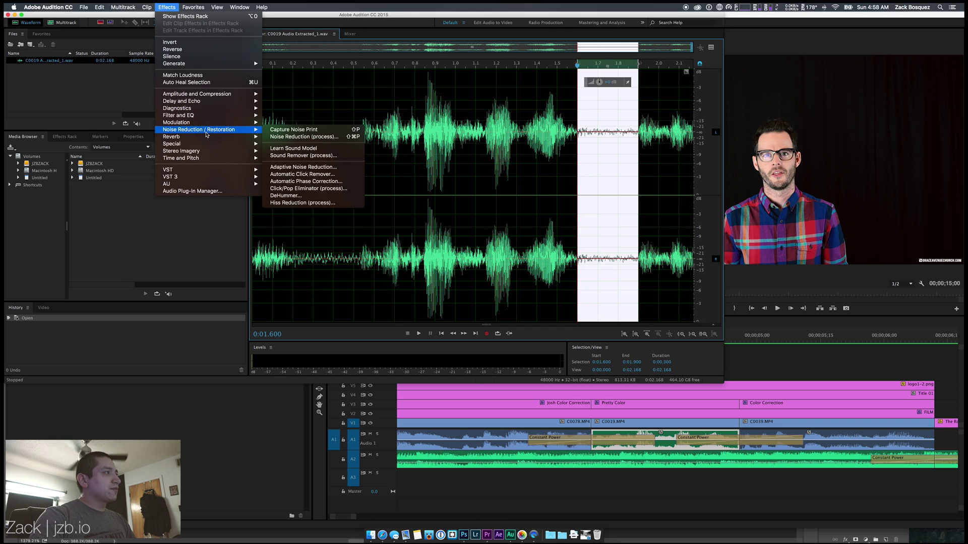
pyautogui.click(274, 131)
pyautogui.click(426, 217)
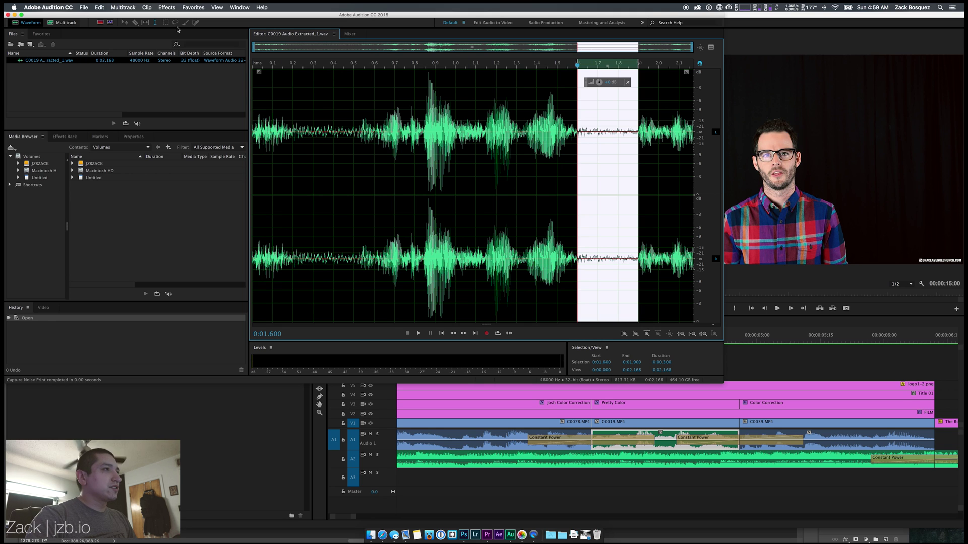
pyautogui.click(165, 7)
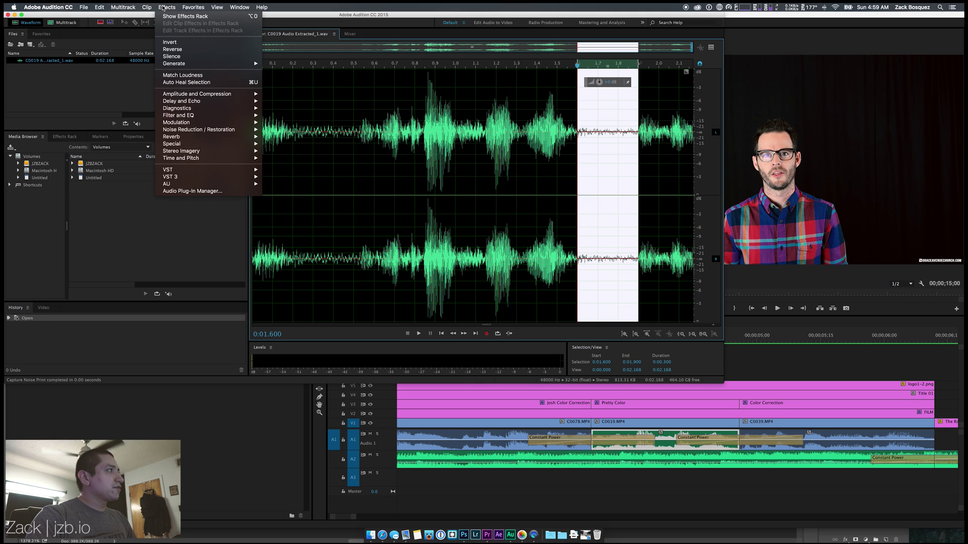
pyautogui.moveTo(193, 7)
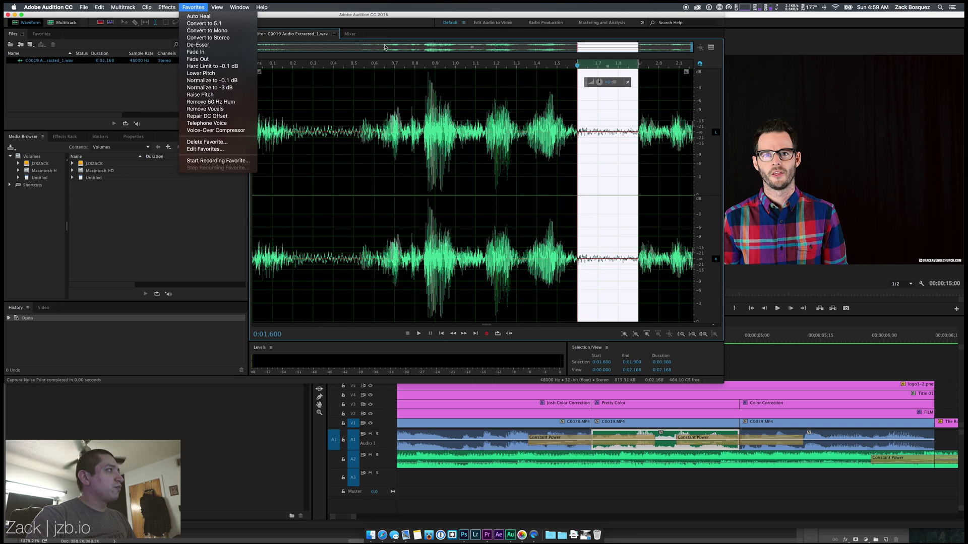
pyautogui.click(340, 71)
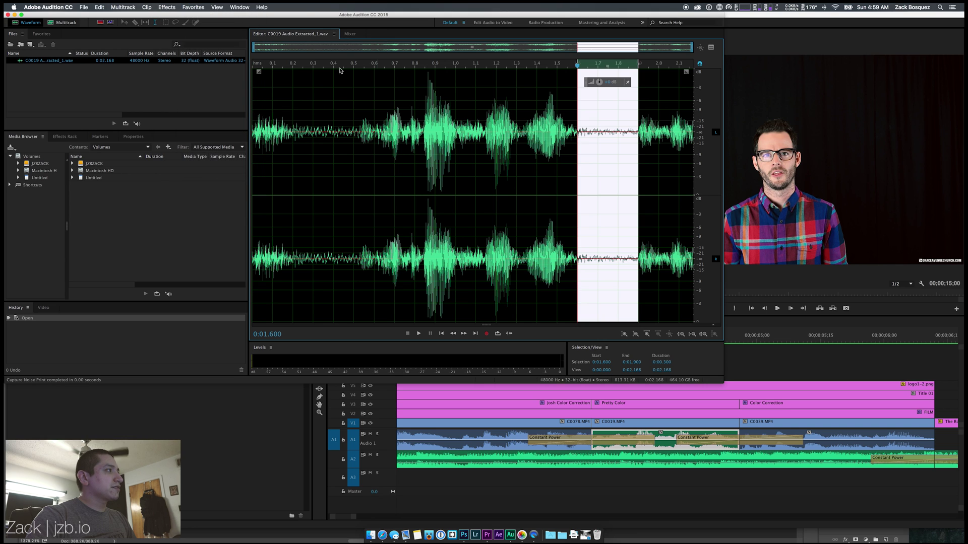
# Step: Select the entire waveform and apply the Noise Reduction (process) effect with the captured noise print
pyautogui.click(251, 169)
pyautogui.moveTo(250, 170); pyautogui.dragTo(731, 190)
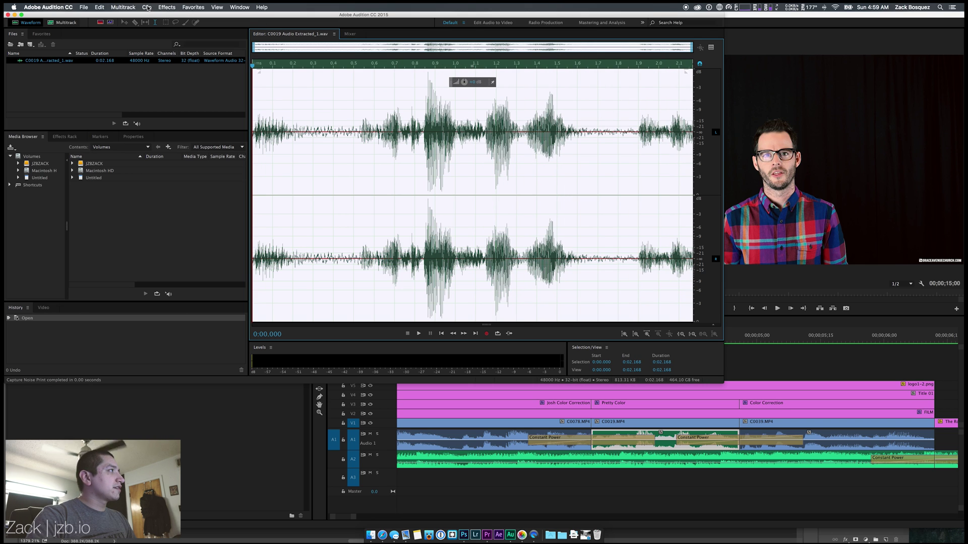
pyautogui.click(166, 7)
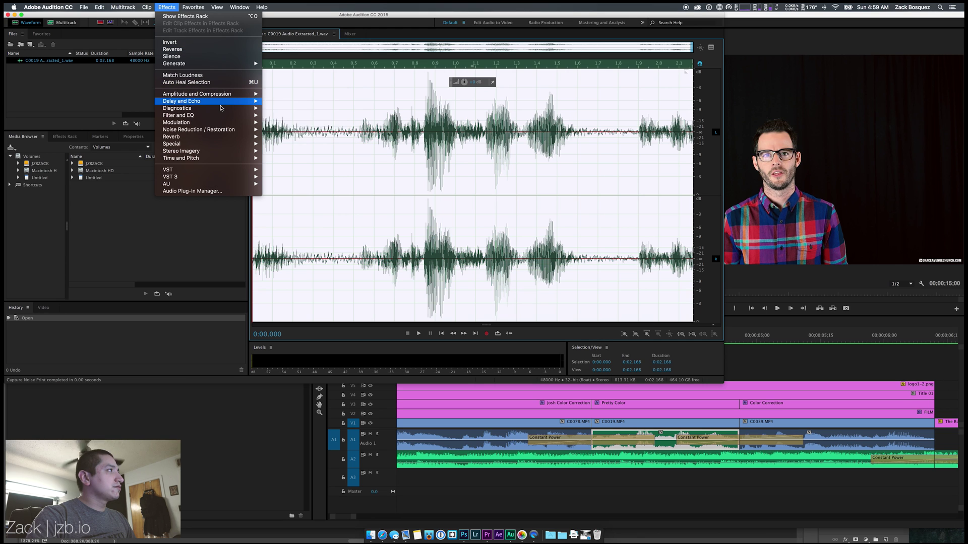
pyautogui.moveTo(252, 135)
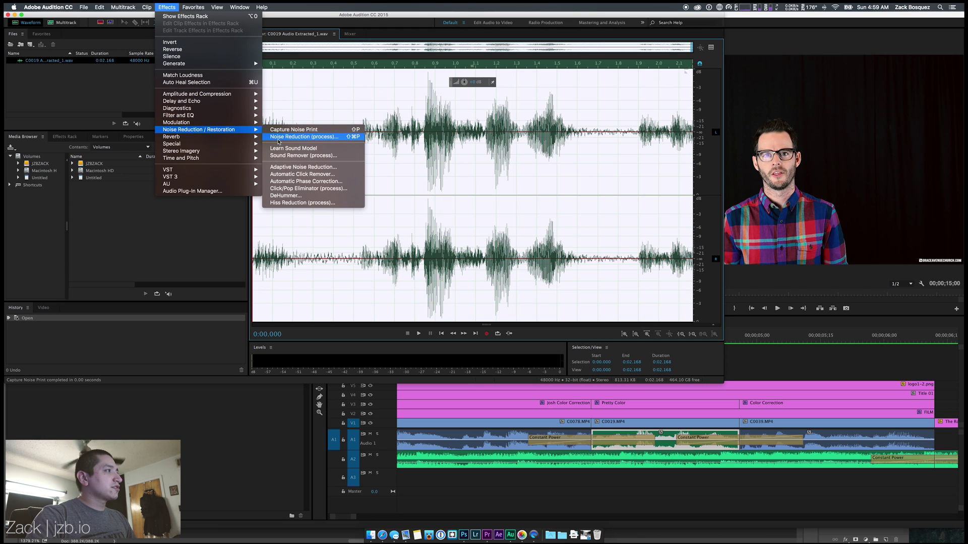
pyautogui.click(335, 138)
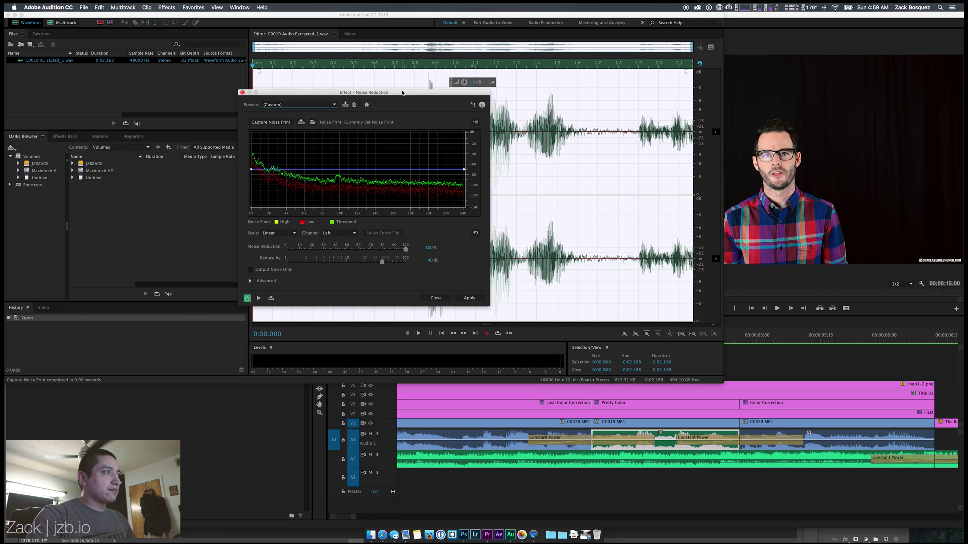
pyautogui.moveTo(401, 94); pyautogui.dragTo(437, 105)
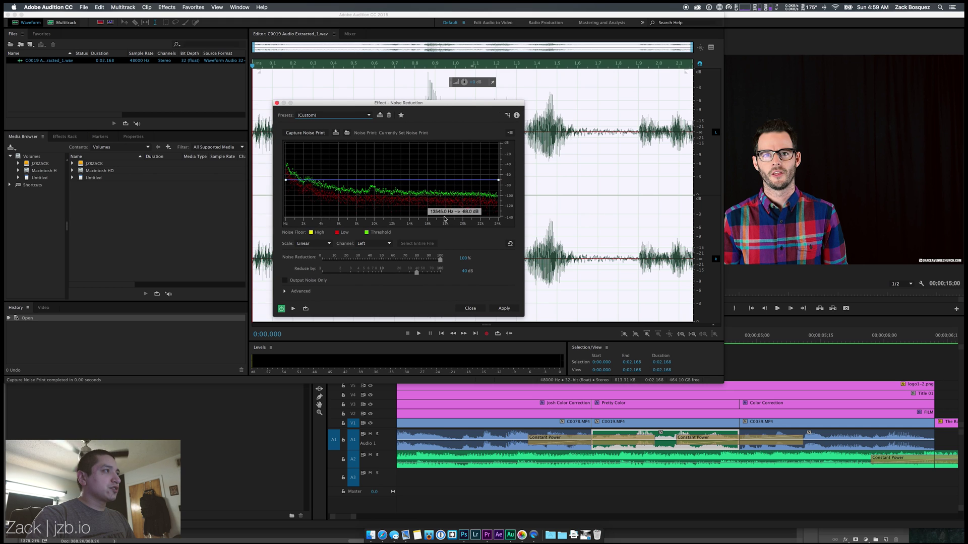
pyautogui.click(503, 308)
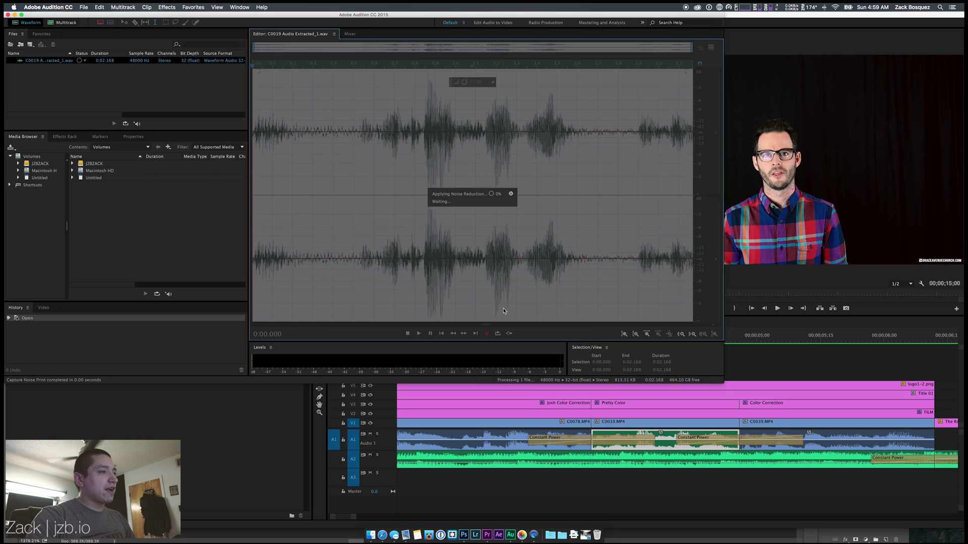
# Step: Return the playhead to the start of the C0019 audio and play back the noise-reduced result
pyautogui.click(286, 66)
pyautogui.click(267, 103)
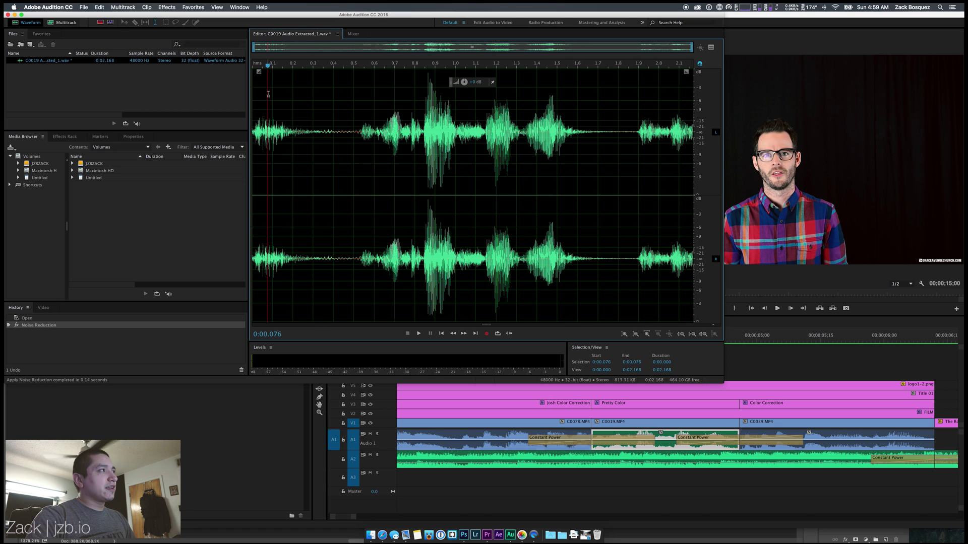
pyautogui.moveTo(267, 68); pyautogui.dragTo(241, 69)
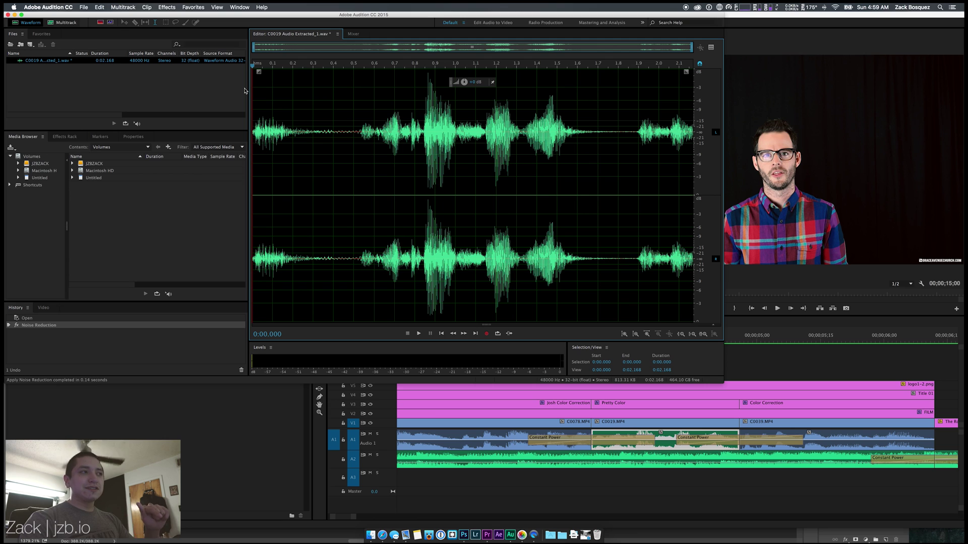
pyautogui.press('space')
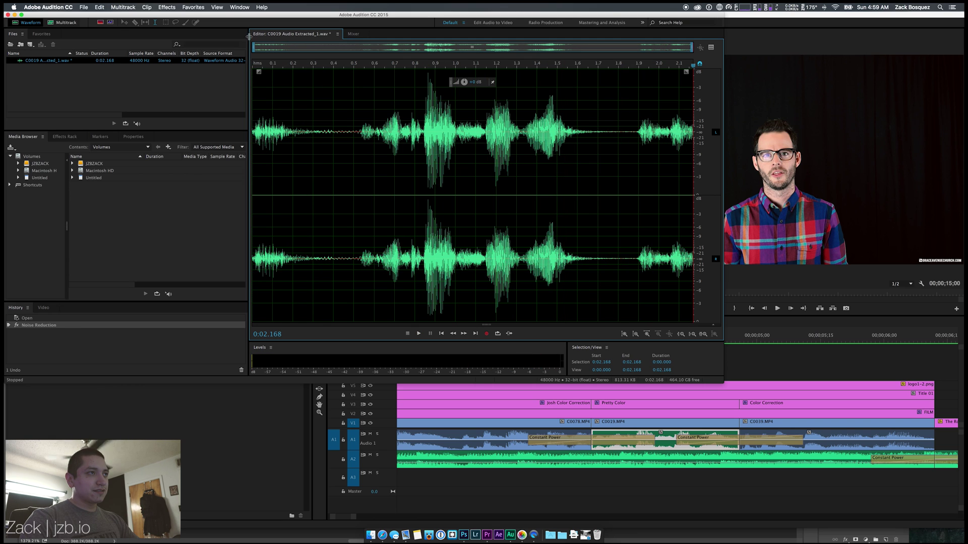
pyautogui.click(350, 65)
pyautogui.press('space')
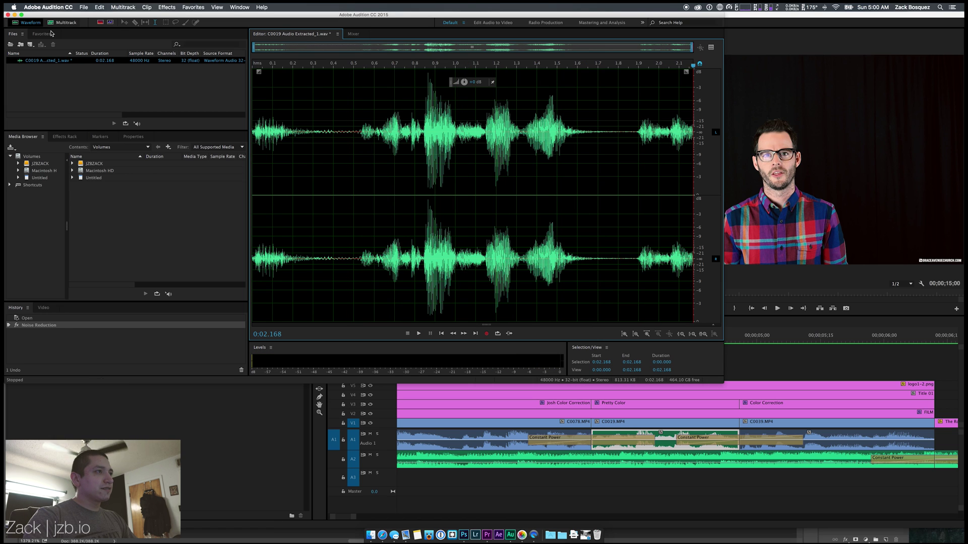
# Step: Save the noise-reduced C0019 audio file and switch back to Premiere Pro
pyautogui.click(83, 7)
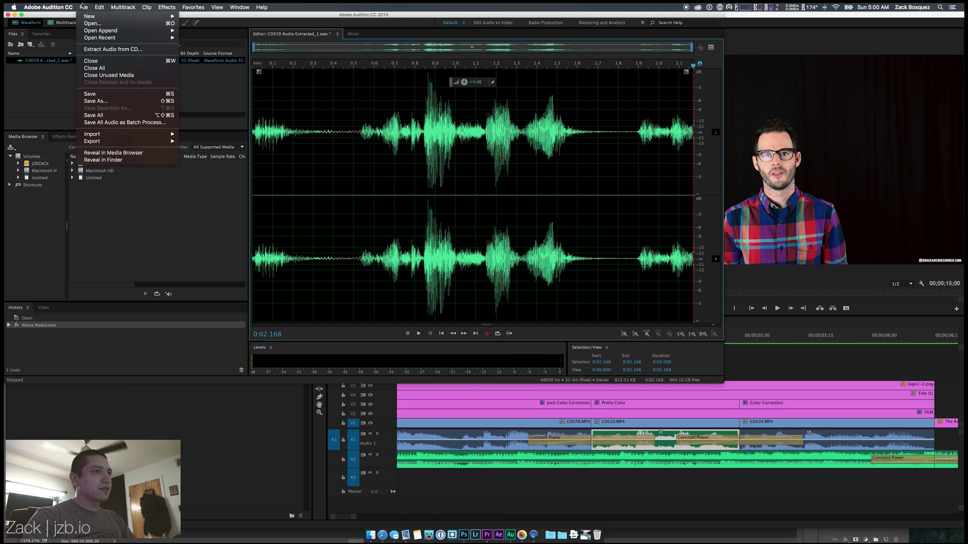
pyautogui.click(90, 94)
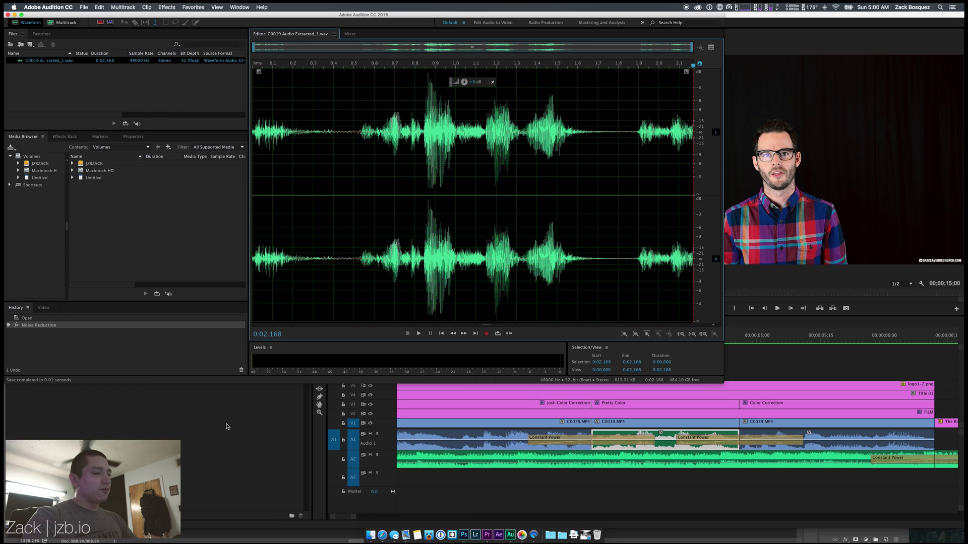
pyautogui.click(267, 450)
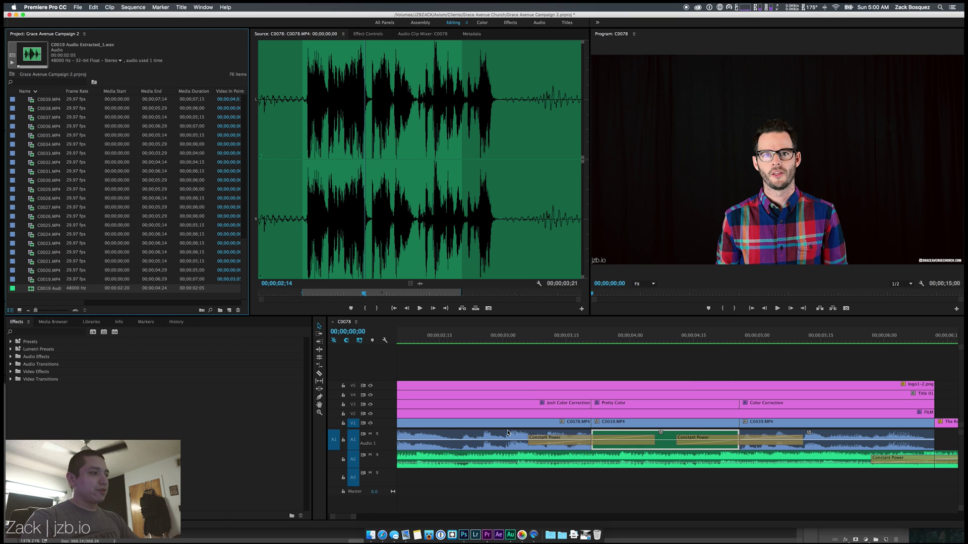
# Step: Send the C0078.MP4 audio clip on track A1 to Adobe Audition for editing and play it through
pyautogui.hscroll(-2, 513, 432)
pyautogui.hscroll(-5, 493, 436)
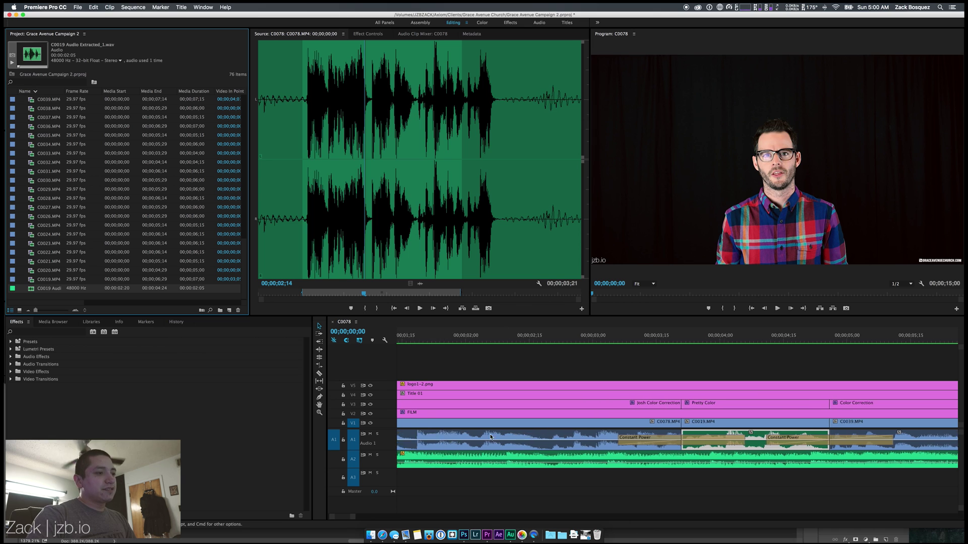
pyautogui.press('-')
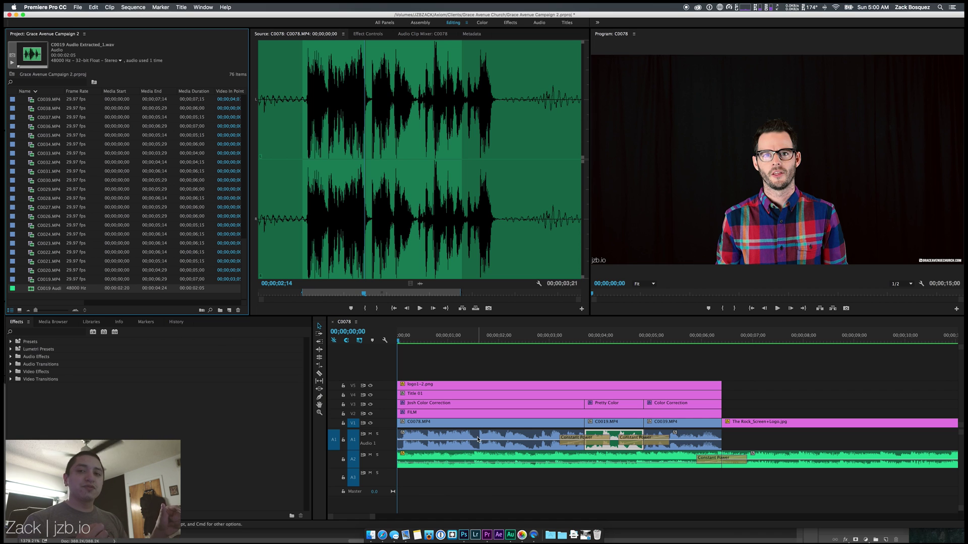
pyautogui.click(478, 440)
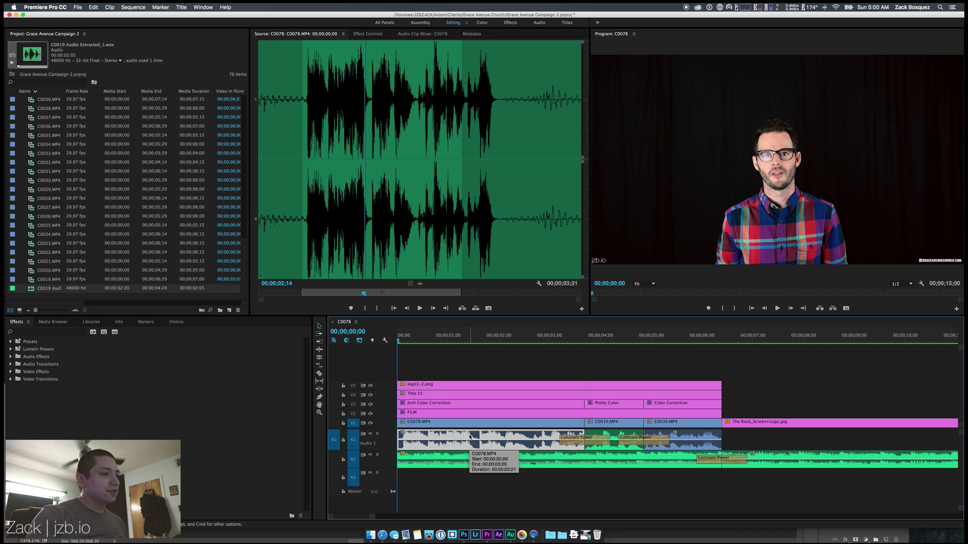
pyautogui.rightClick(470, 437)
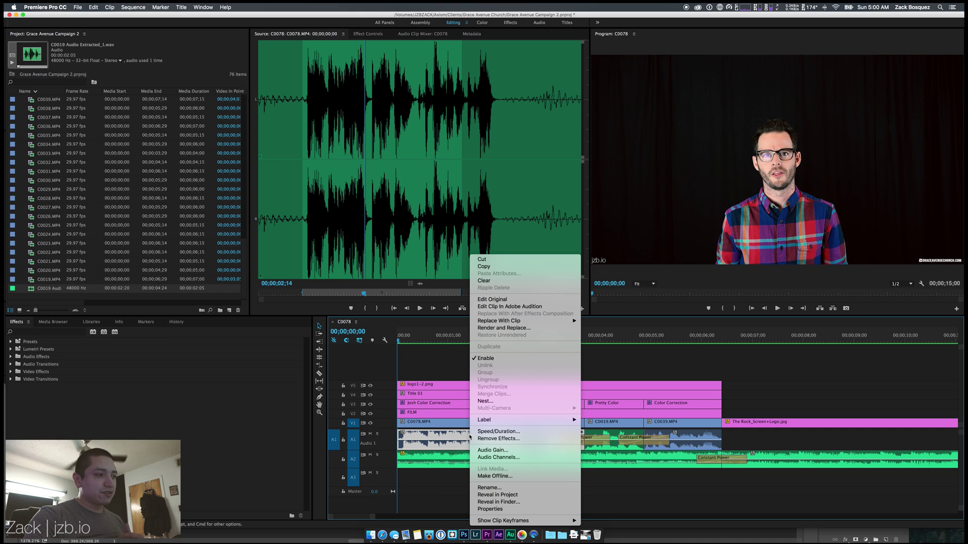
pyautogui.click(512, 308)
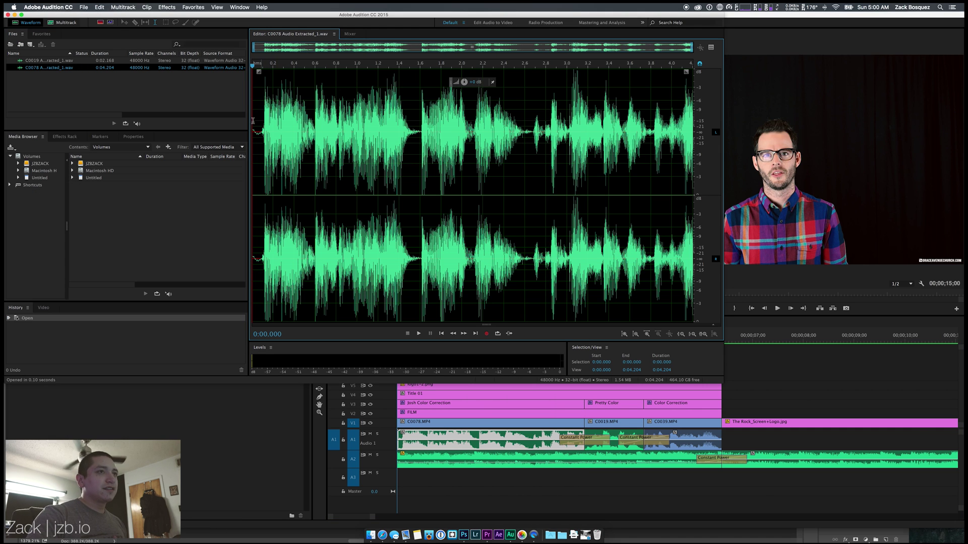
pyautogui.press('space')
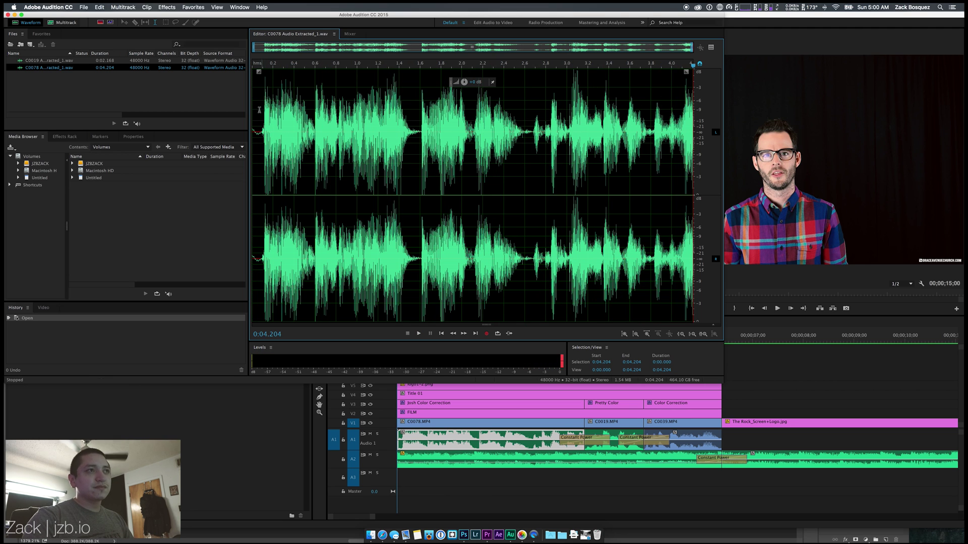
# Step: Select the entire C0078 waveform and apply Noise Reduction (process) with the currently set noise print
pyautogui.moveTo(250, 119); pyautogui.dragTo(757, 107)
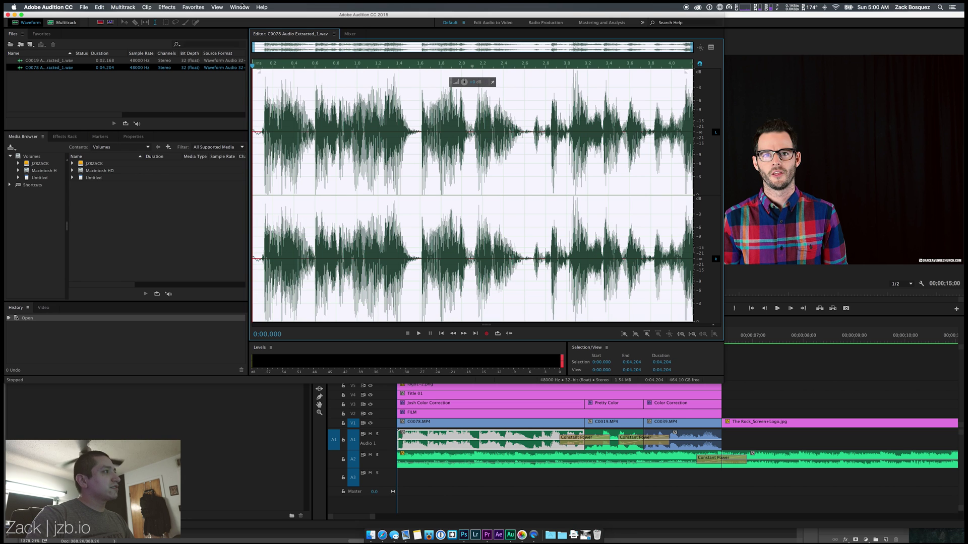
pyautogui.click(167, 7)
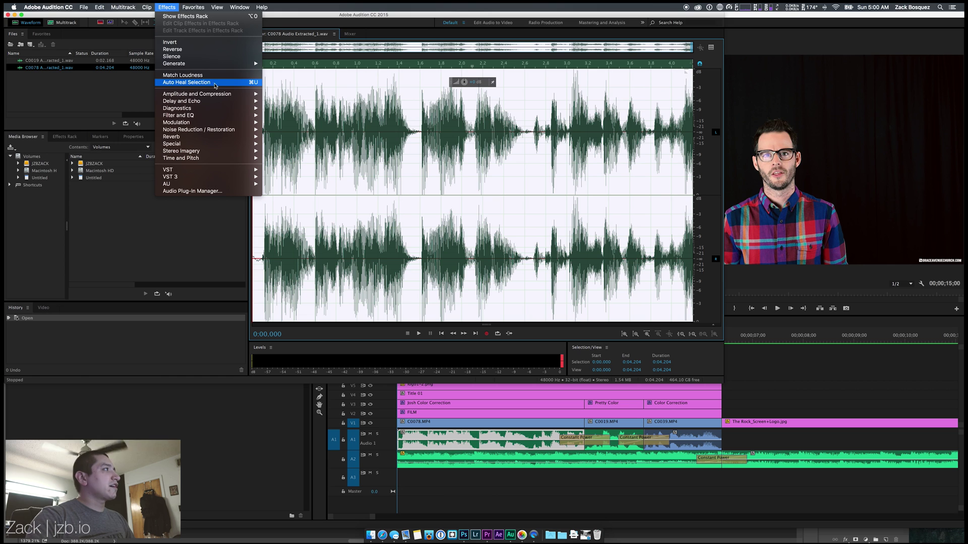
pyautogui.moveTo(262, 130)
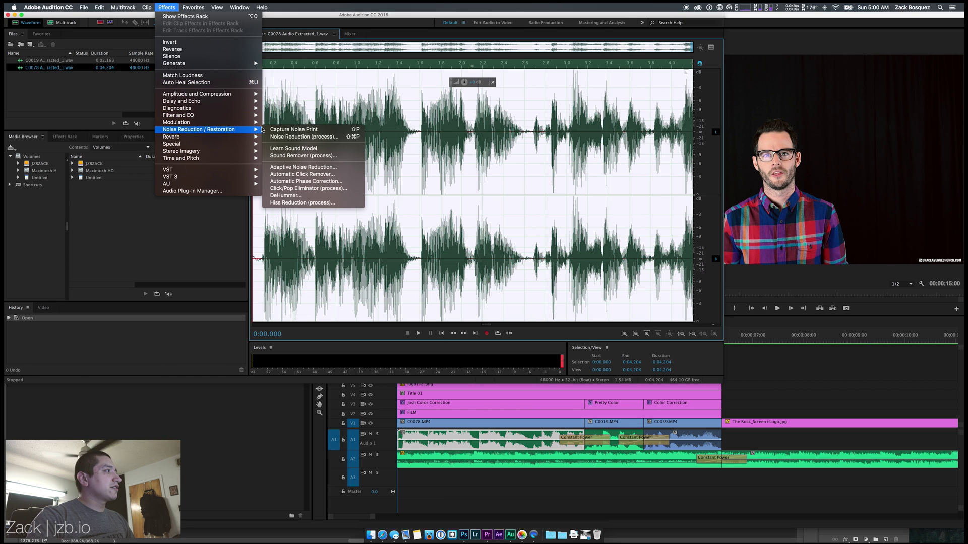
pyautogui.click(286, 137)
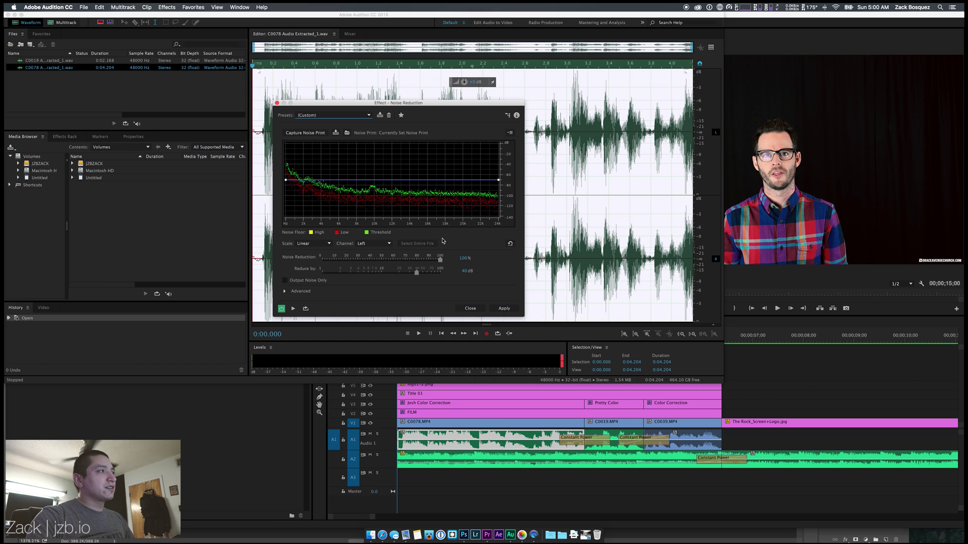
pyautogui.click(504, 308)
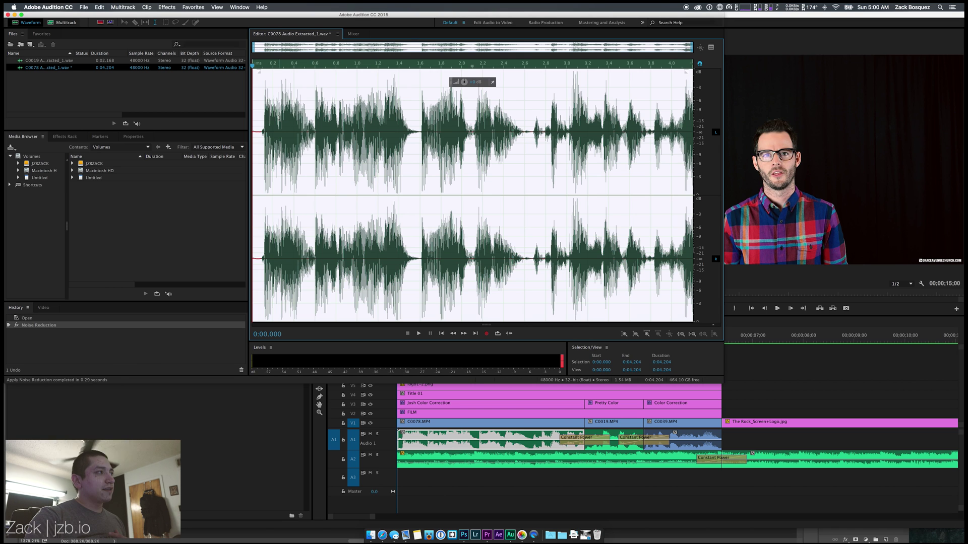
# Step: Play the noise-reduced C0078 audio from the start and save the file
pyautogui.press('space')
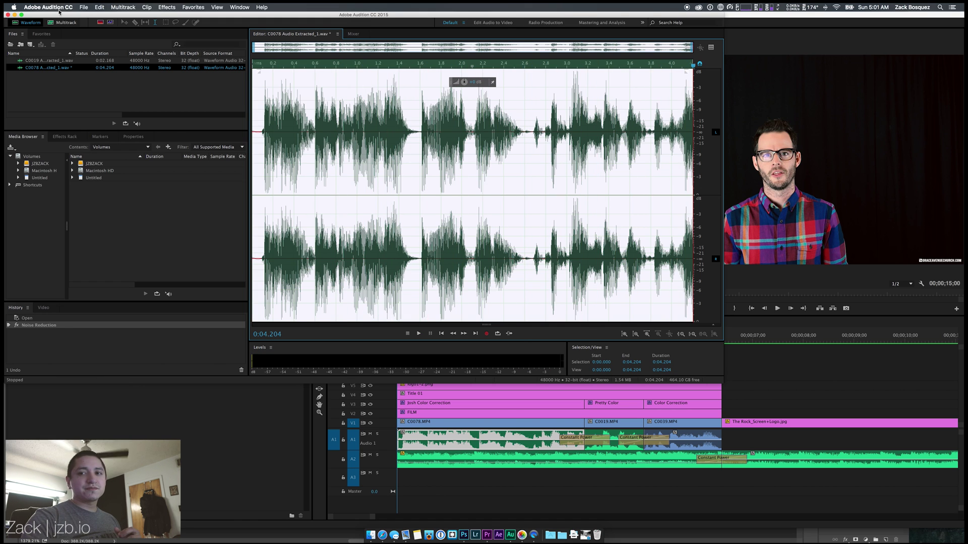
pyautogui.click(85, 8)
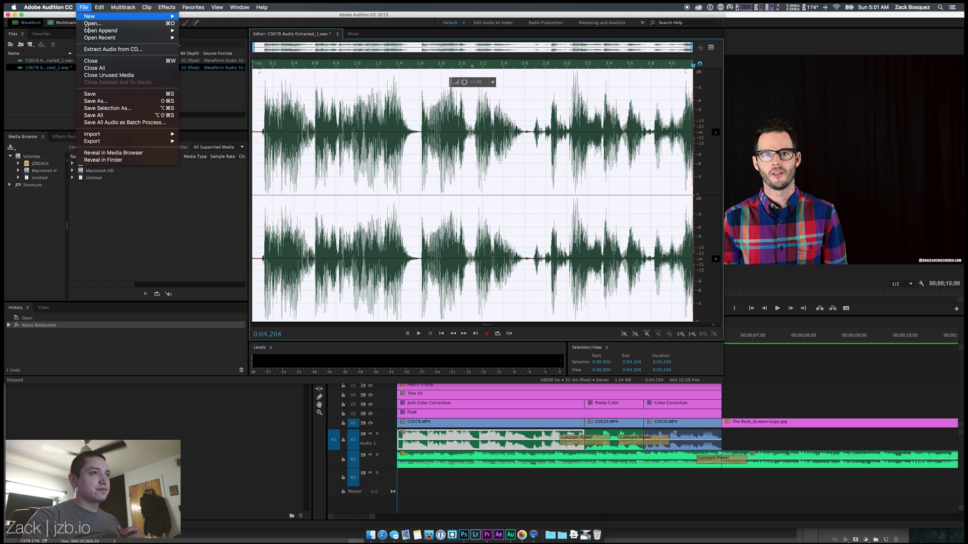
pyautogui.click(88, 94)
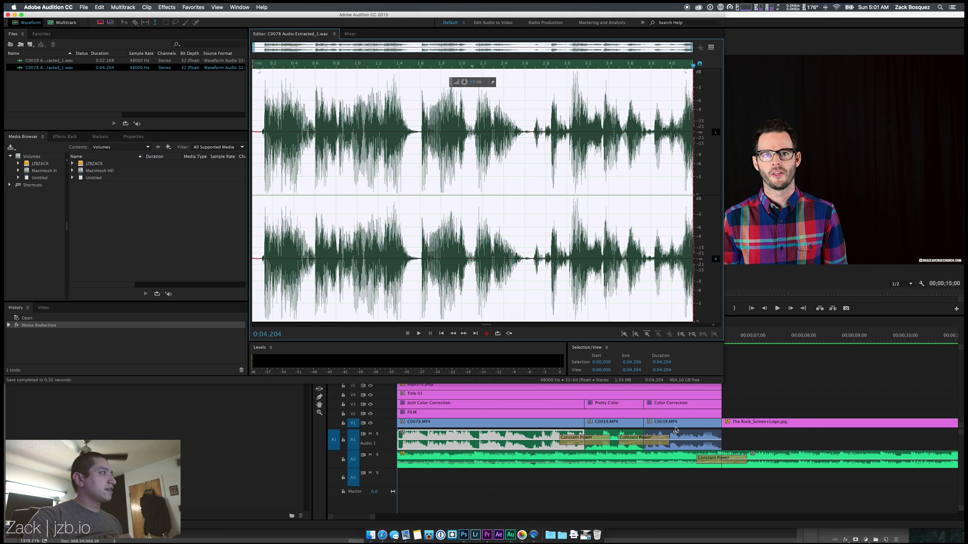
# Step: Switch to Premiere Pro and send the C0039.MP4 audio clip on track A1 to Adobe Audition for editing
pyautogui.click(679, 437)
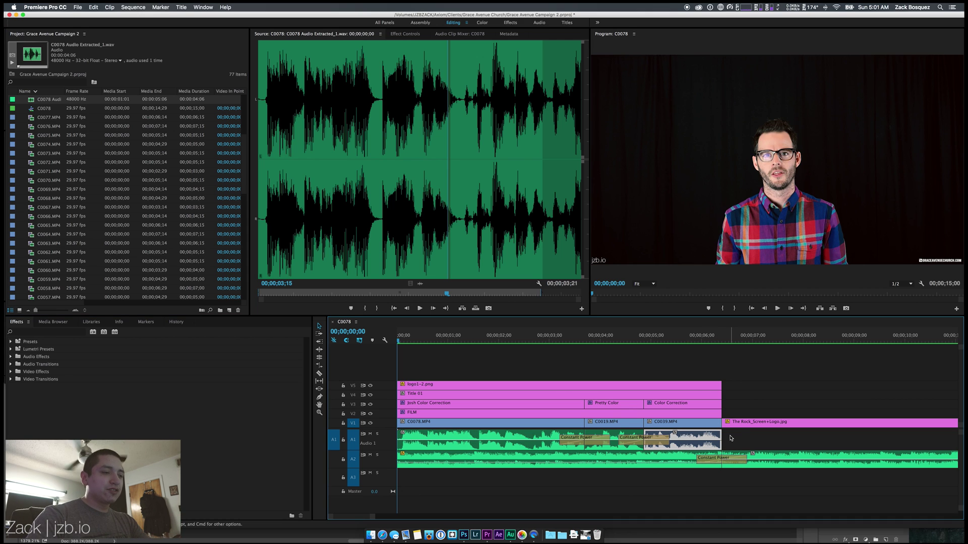
pyautogui.rightClick(700, 443)
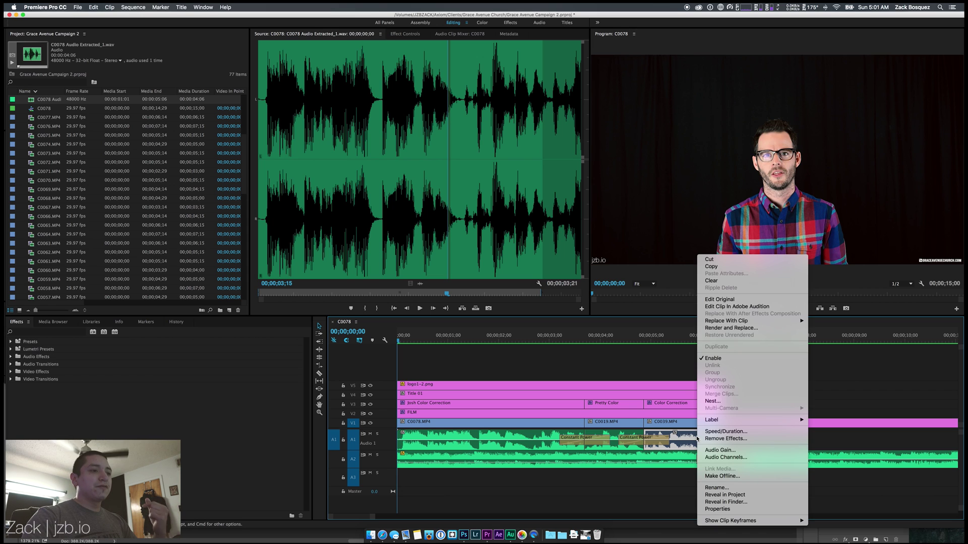
pyautogui.click(735, 307)
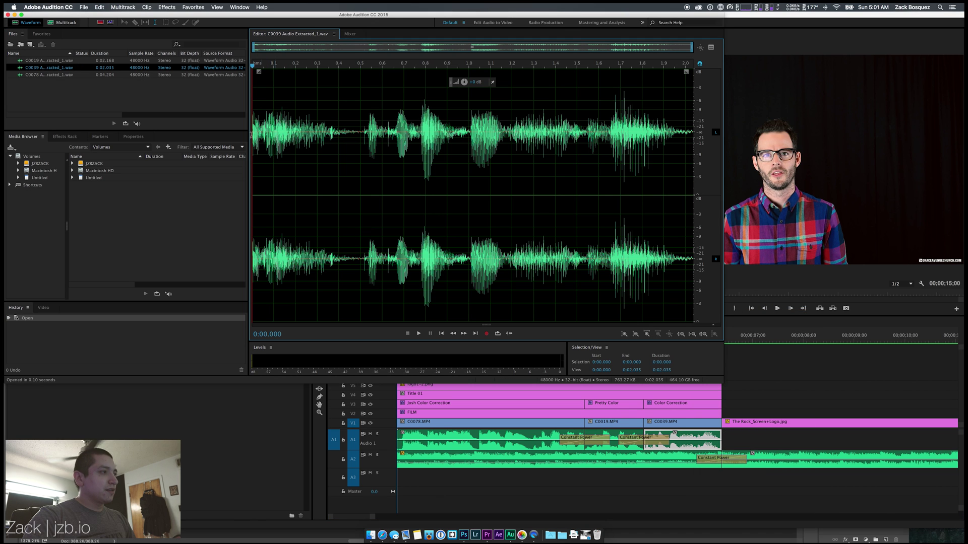
# Step: Select the whole C0039 waveform and apply Noise Reduction (process) with the currently set noise print
pyautogui.moveTo(253, 141); pyautogui.dragTo(627, 148)
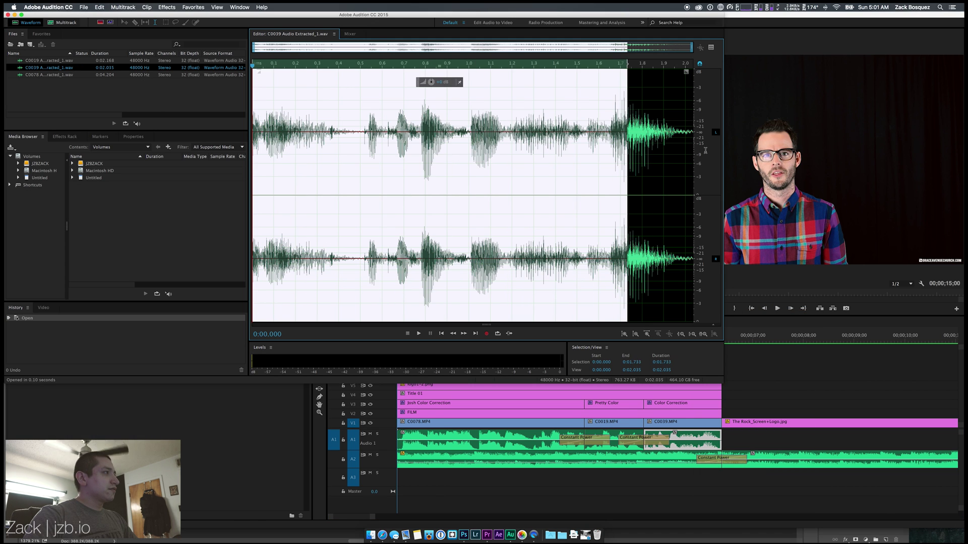
pyautogui.moveTo(705, 150); pyautogui.dragTo(724, 157)
pyautogui.click(172, 7)
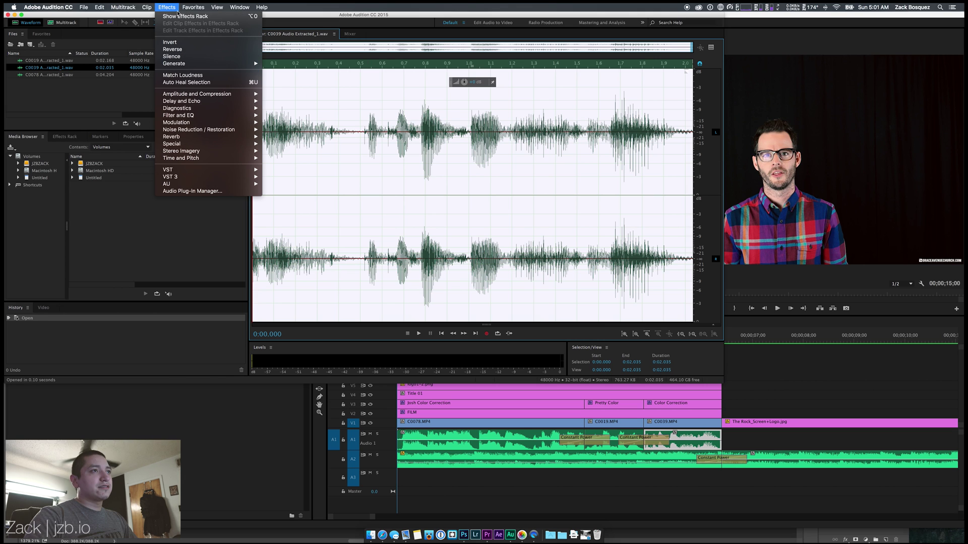
pyautogui.moveTo(236, 131)
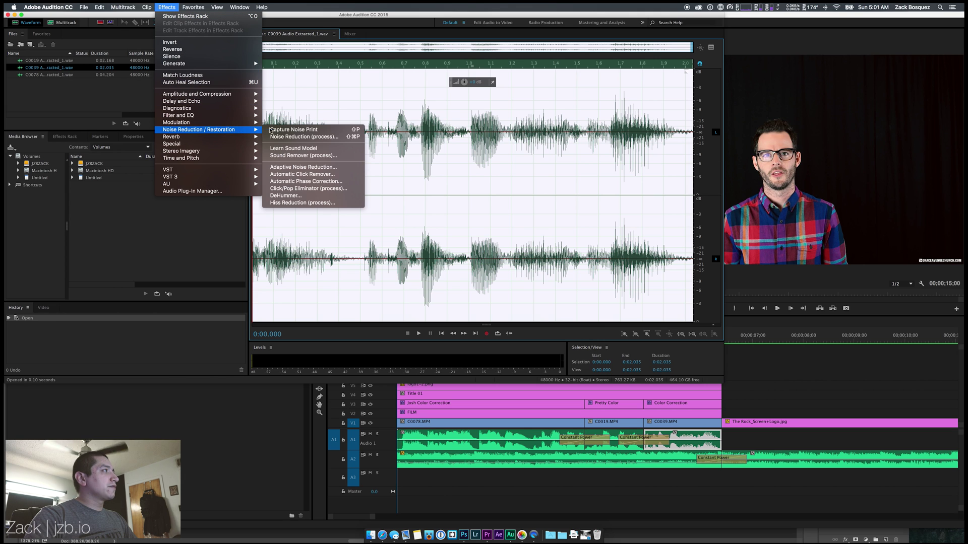
pyautogui.click(338, 137)
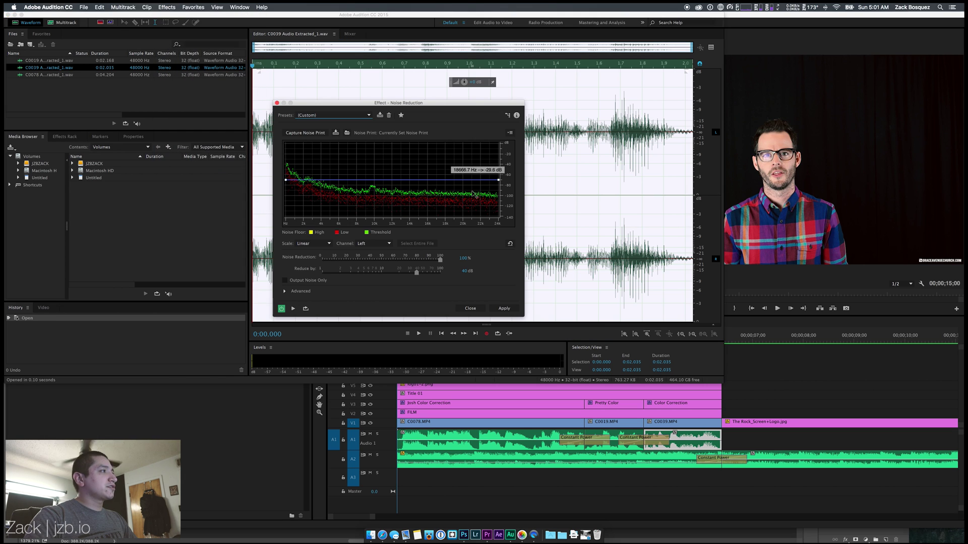
pyautogui.click(496, 310)
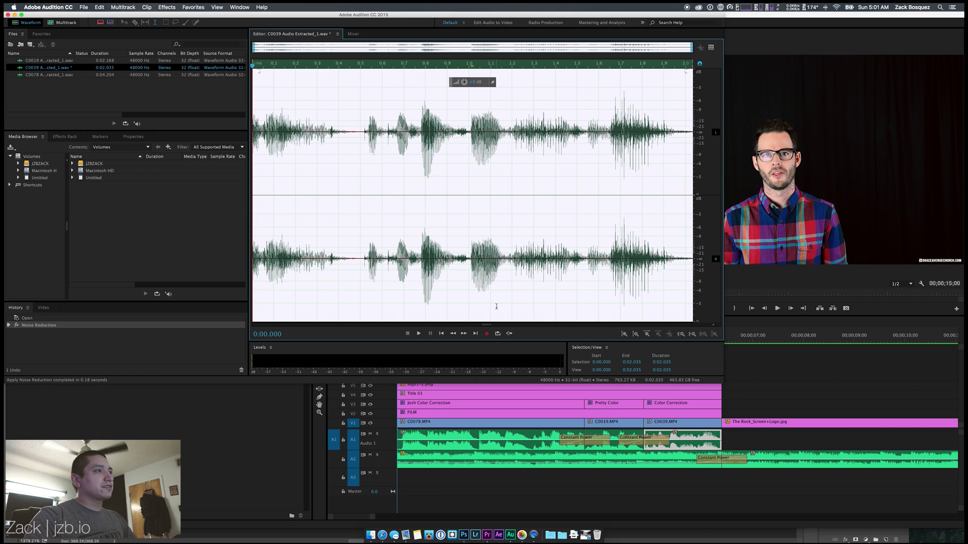
# Step: Play the noise-reduced C0039 audio from the start and save the file
pyautogui.press('space')
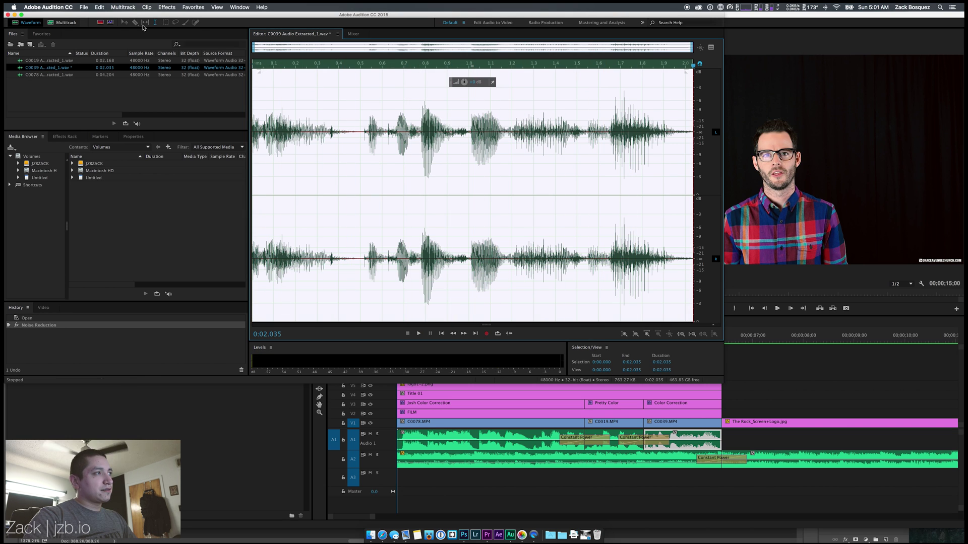
pyautogui.click(84, 7)
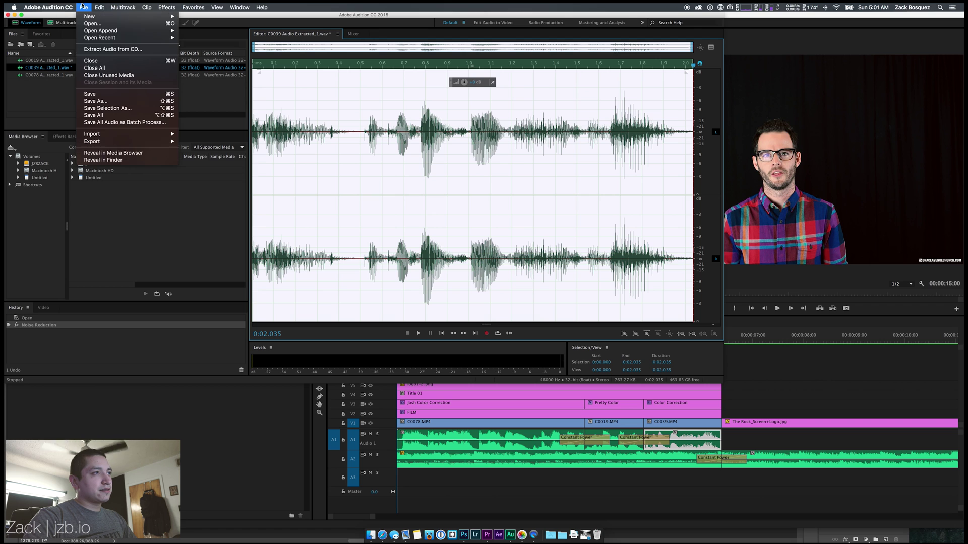
pyautogui.click(86, 94)
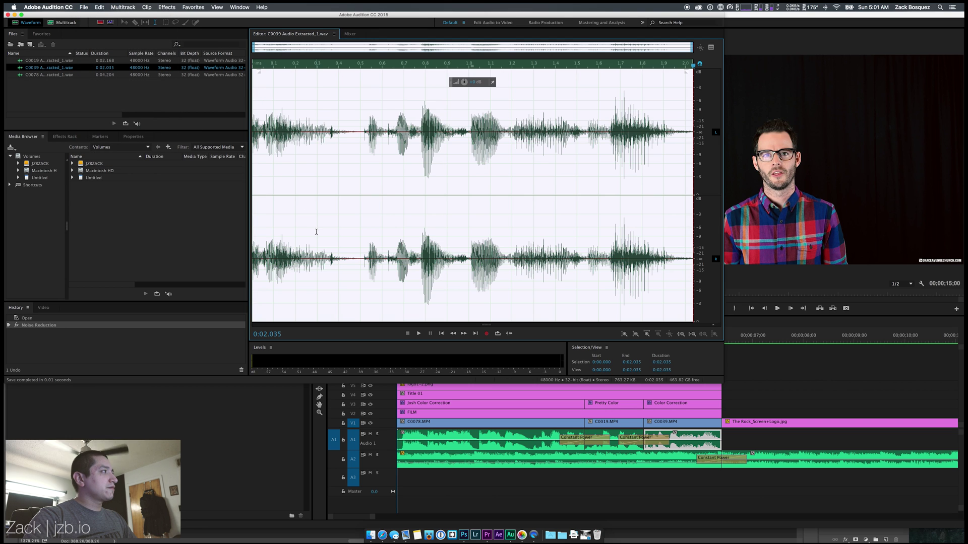
# Step: Switch to Premiere Pro, play the sequence from the start to hear the cleaned clips, and return the playhead to the beginning
pyautogui.click(243, 404)
pyautogui.click(396, 341)
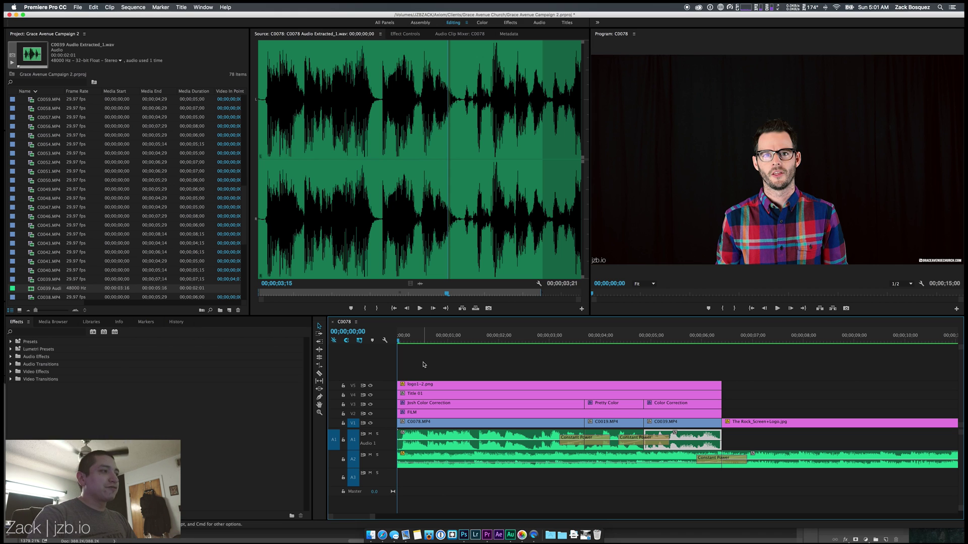
pyautogui.press('space')
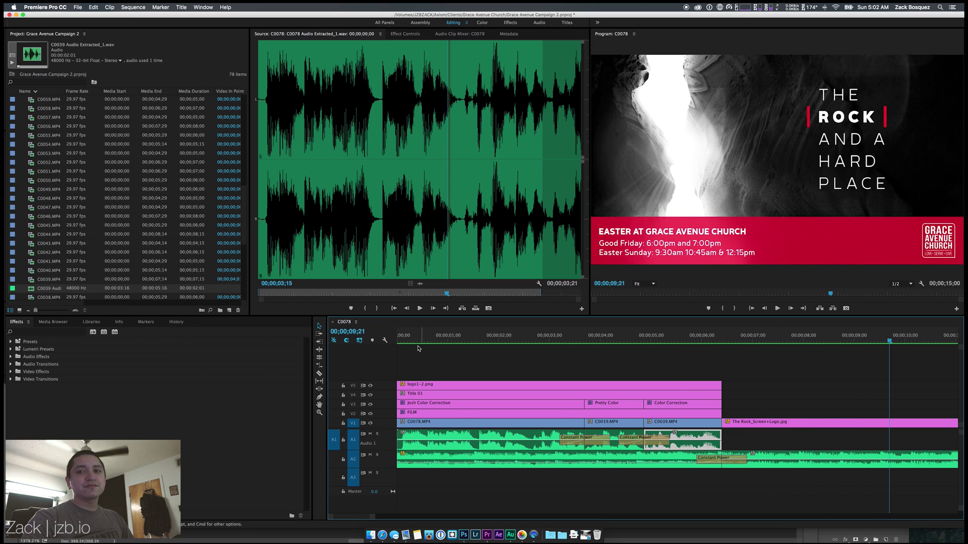
pyautogui.click(399, 336)
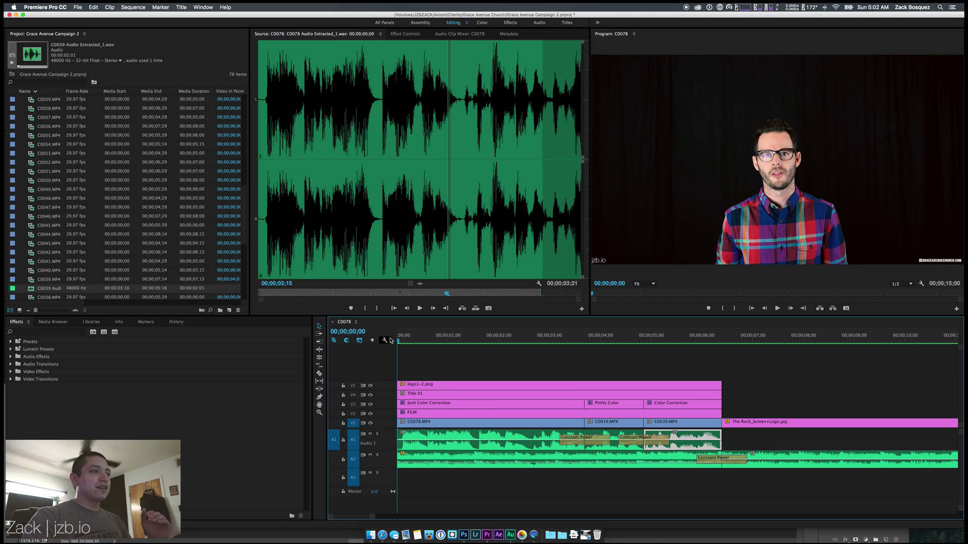